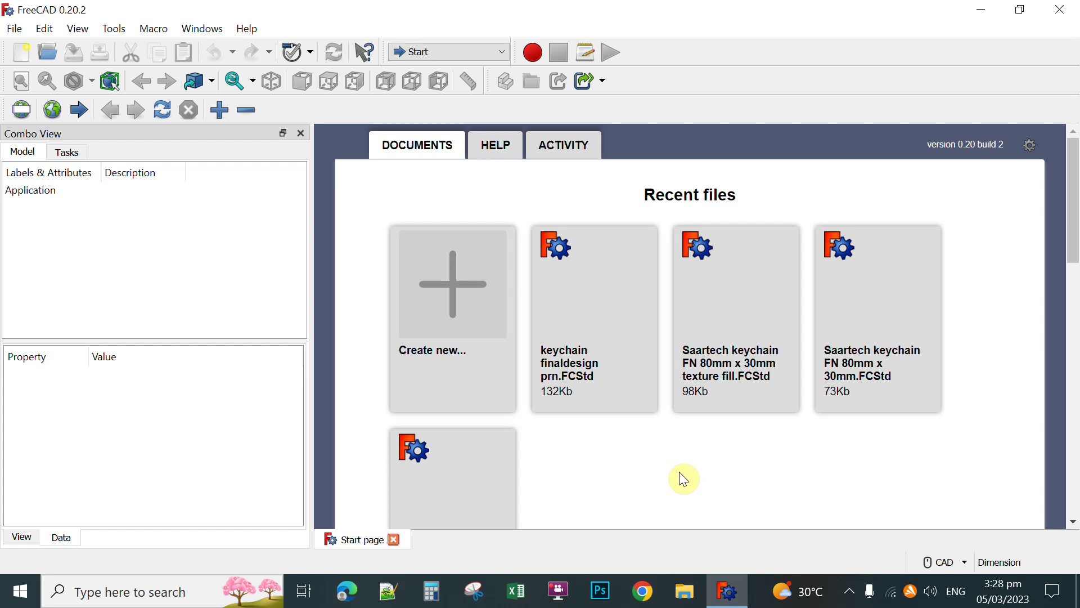
Create a new empty document and switch to the Part Design workbench
click(456, 288)
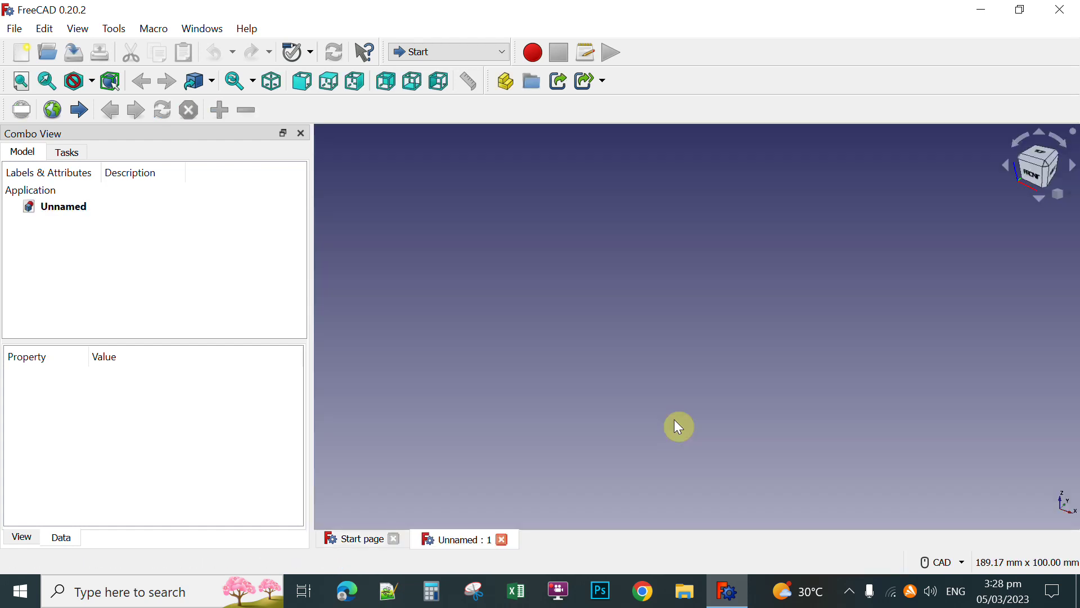
click(500, 52)
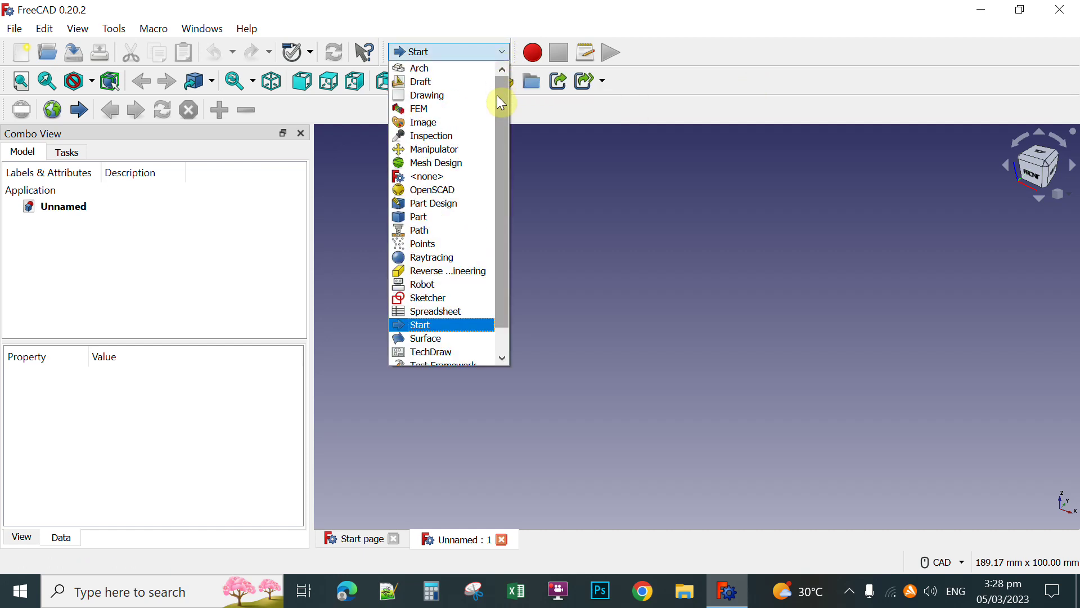
drag(506, 160, 504, 188)
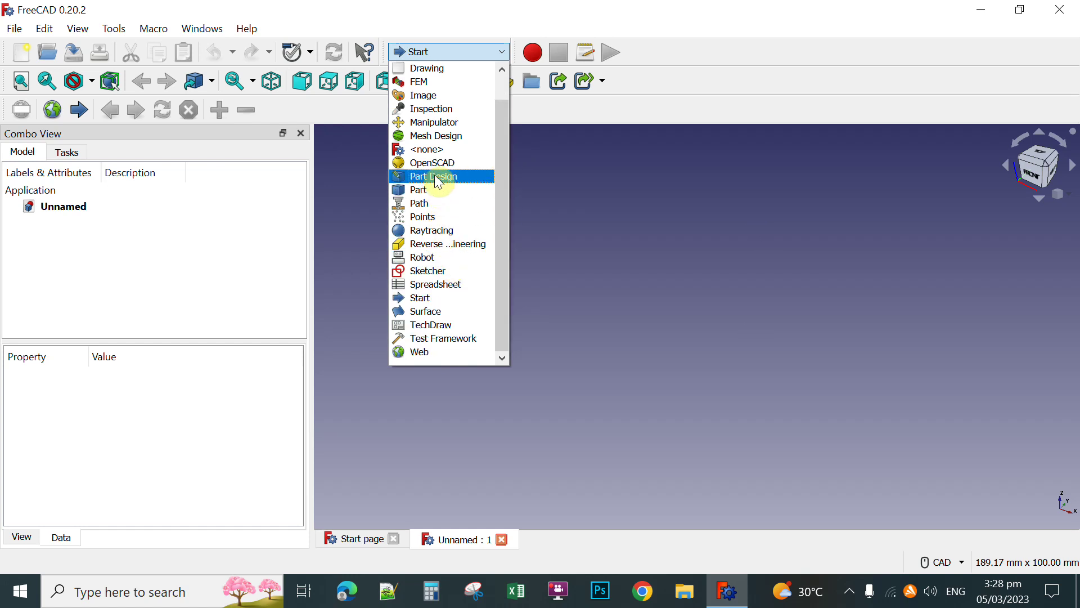
click(652, 262)
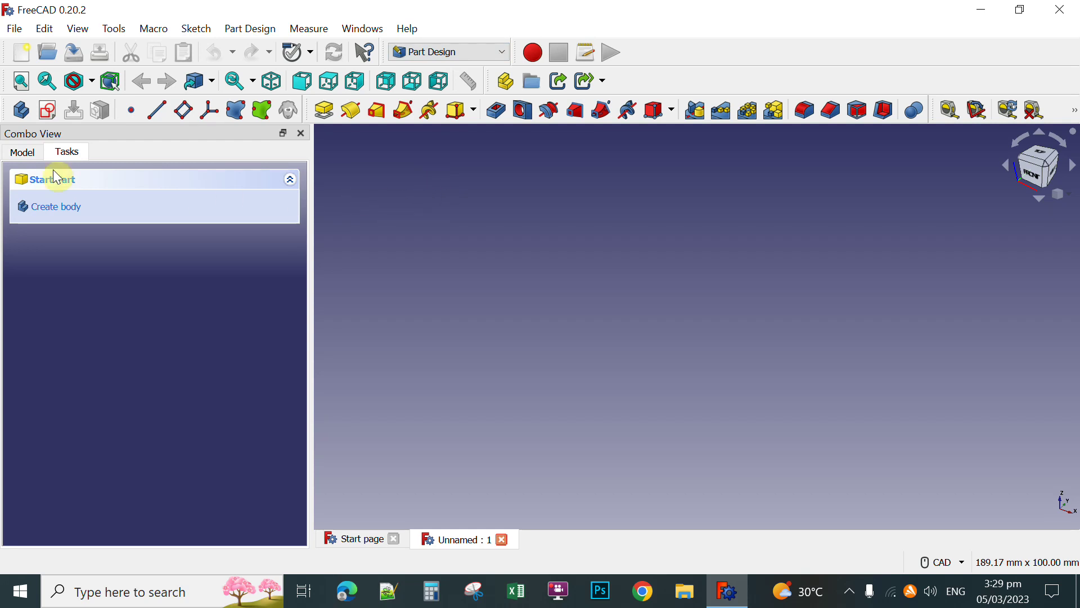
Create a body and start a new sketch on its XY plane
click(51, 212)
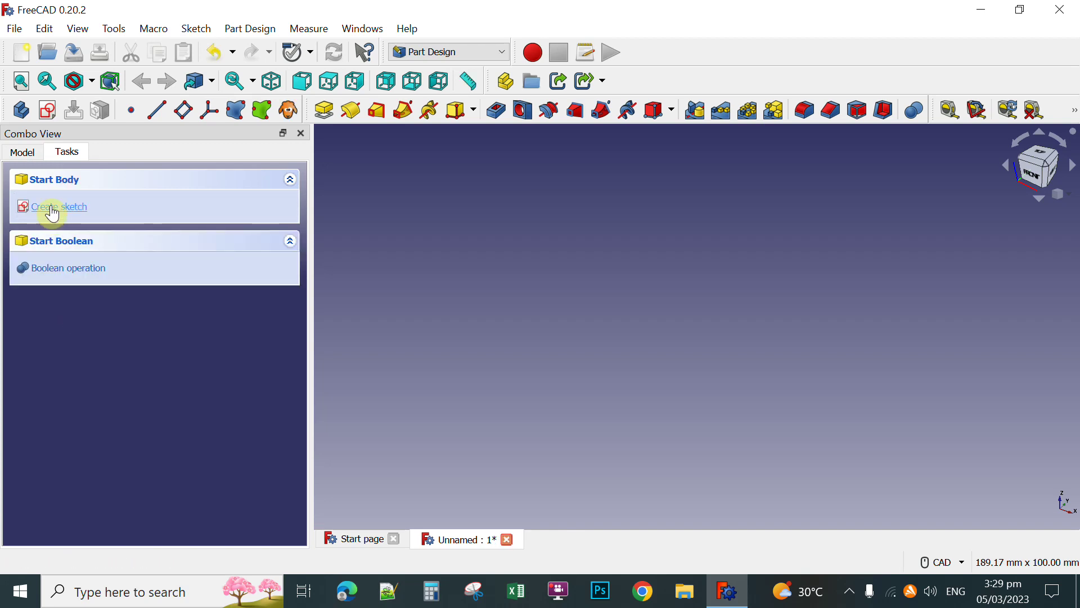
click(52, 212)
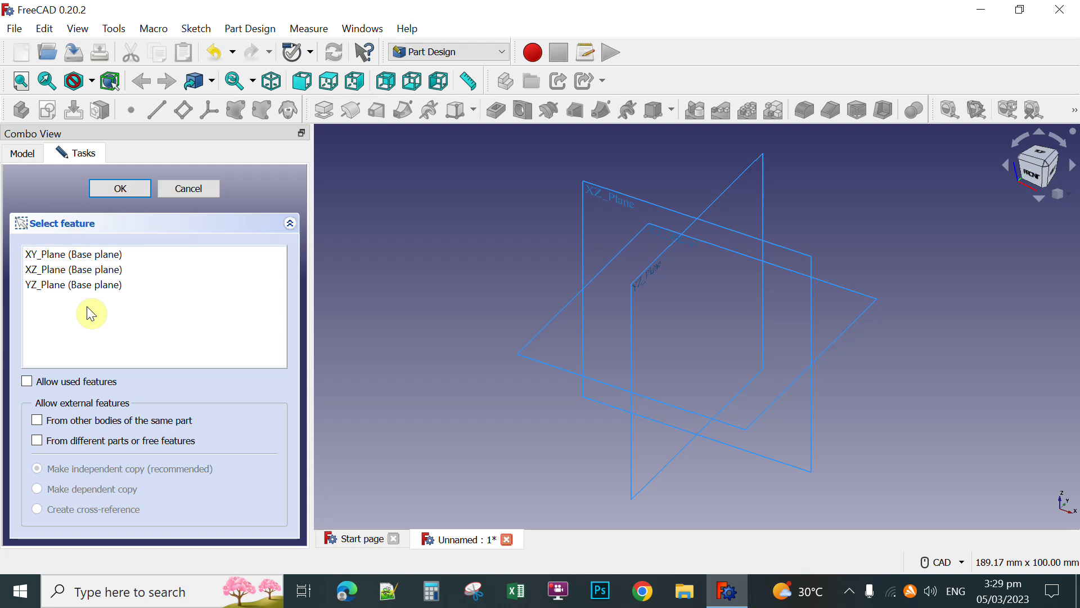
click(65, 255)
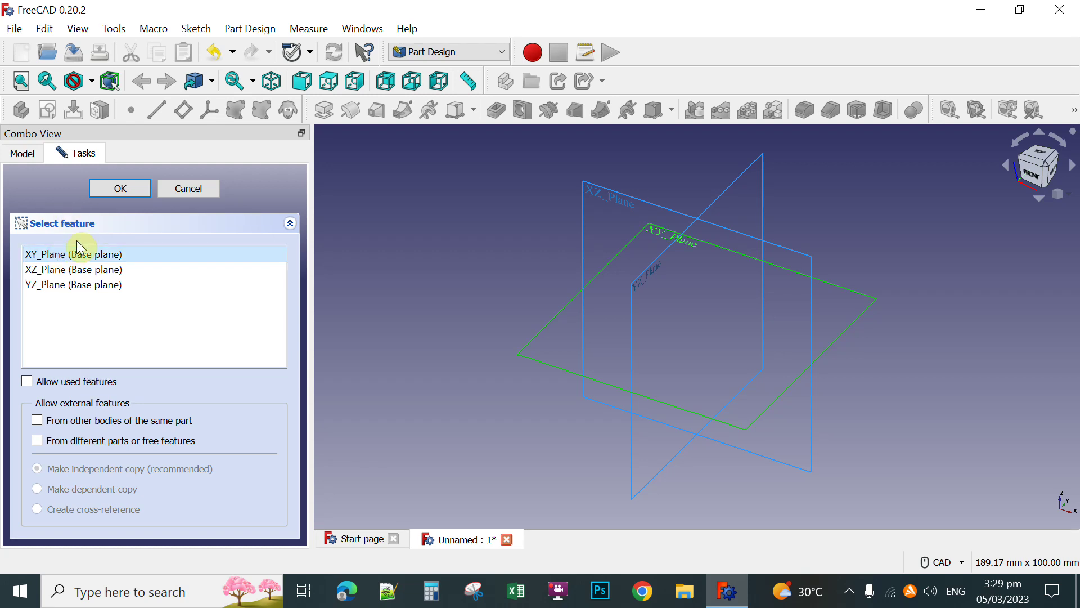
click(127, 188)
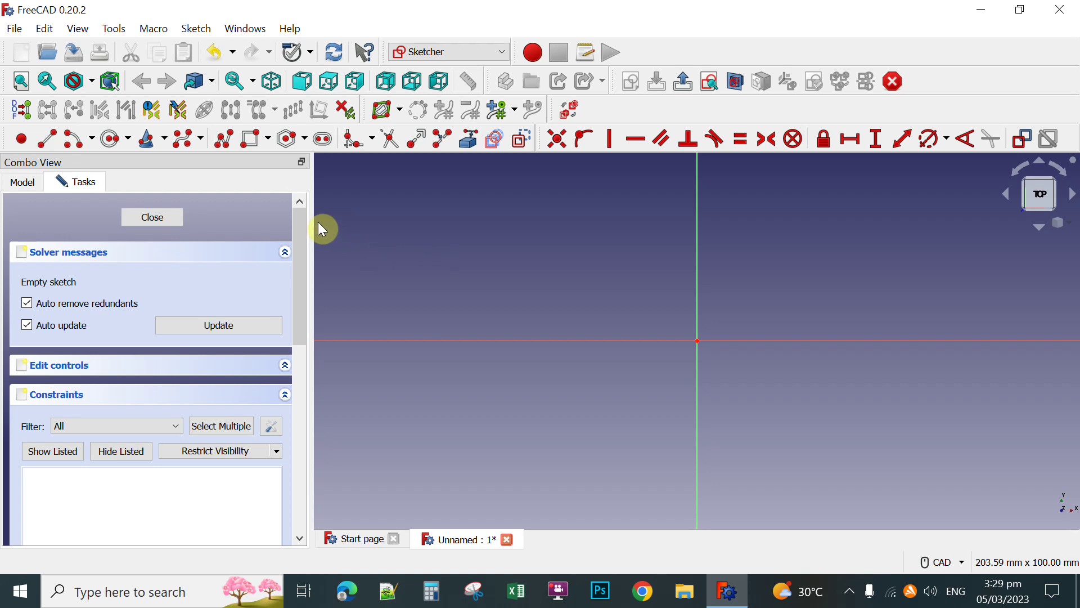
Sketch a rounded rectangle around the origin, about 20 mm high with straight horizontal edges about 71 mm long
click(304, 139)
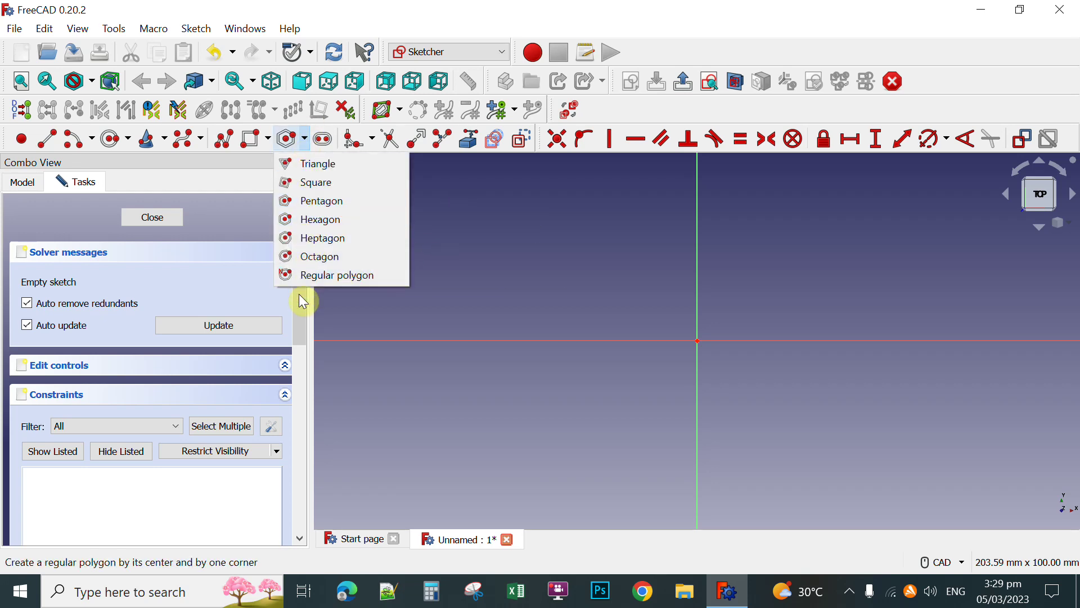
click(269, 143)
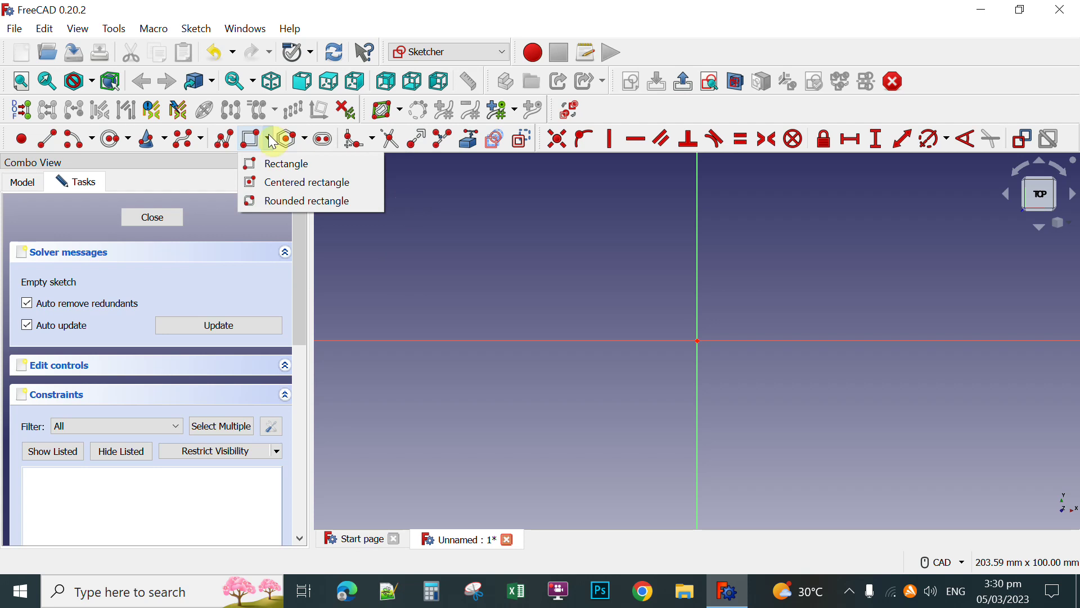
click(296, 201)
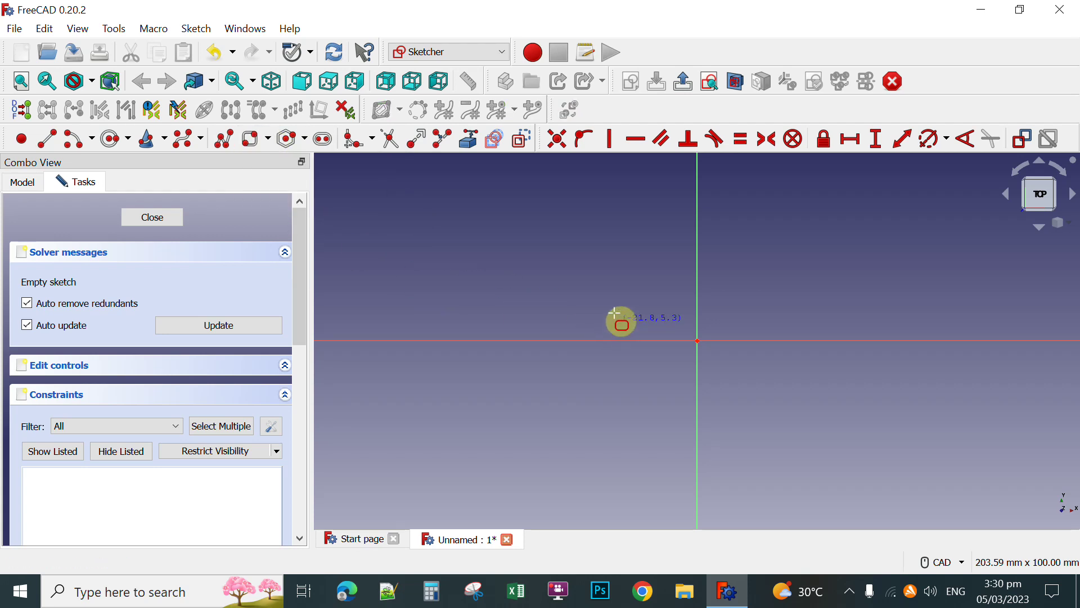
click(539, 301)
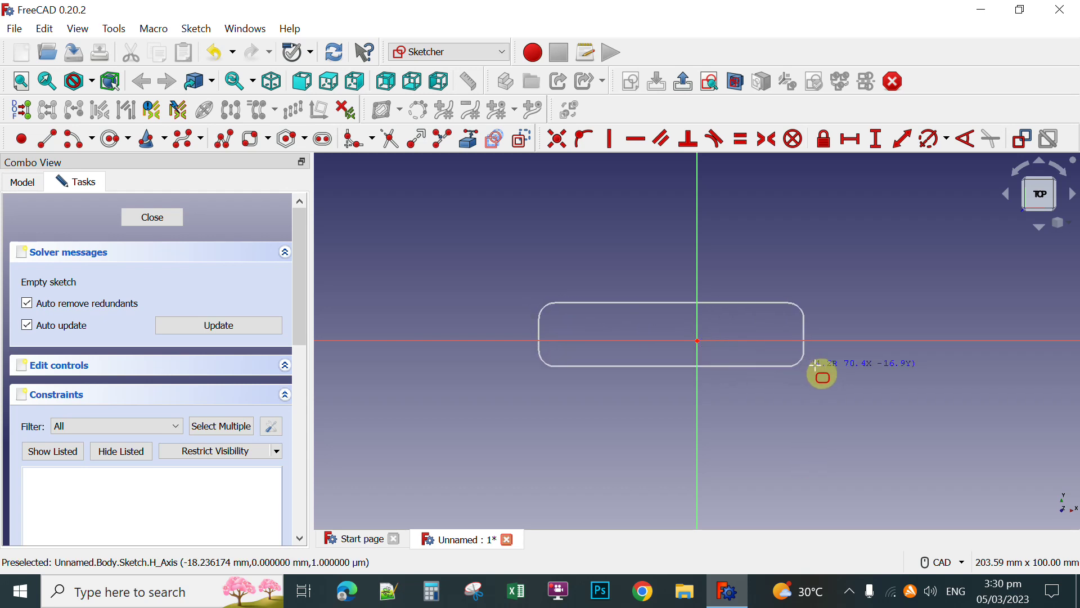
click(842, 377)
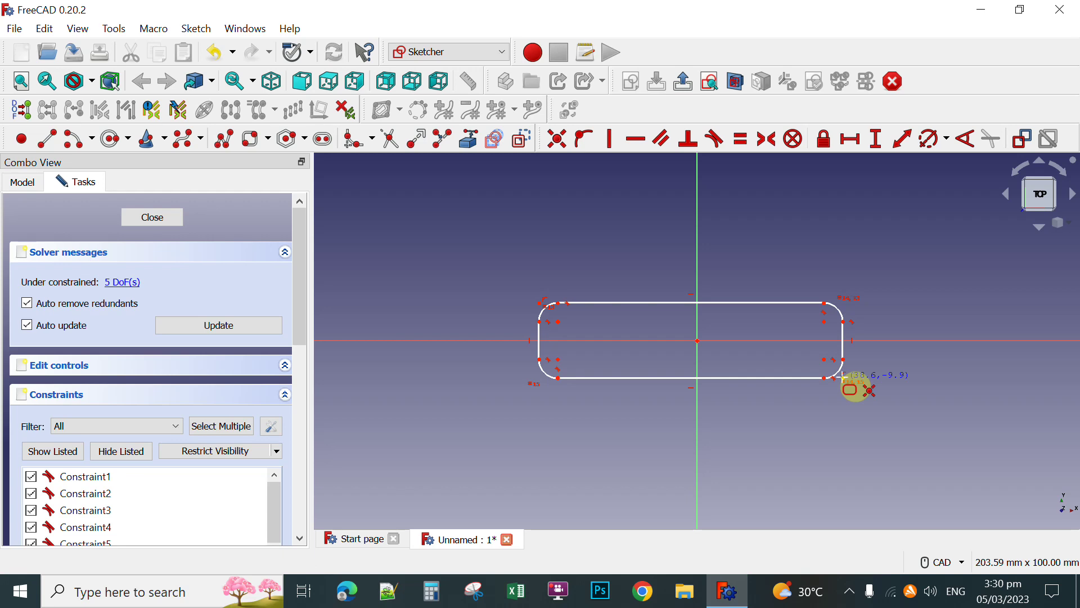
right_click(774, 404)
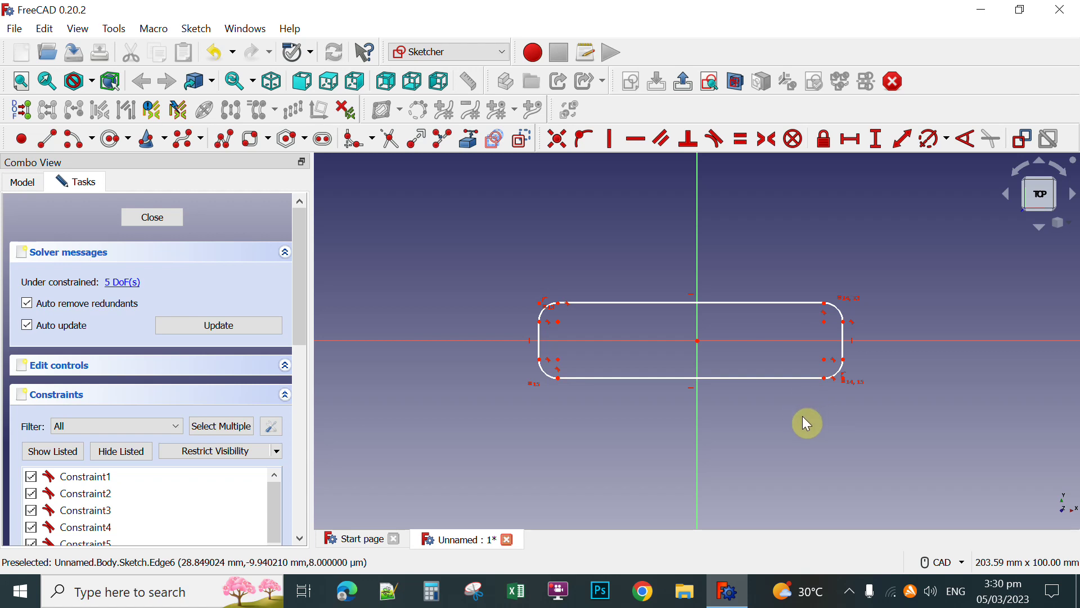
Constrain the horizontal length of the rounded rectangle's straight upper edge to 80 mm
click(728, 303)
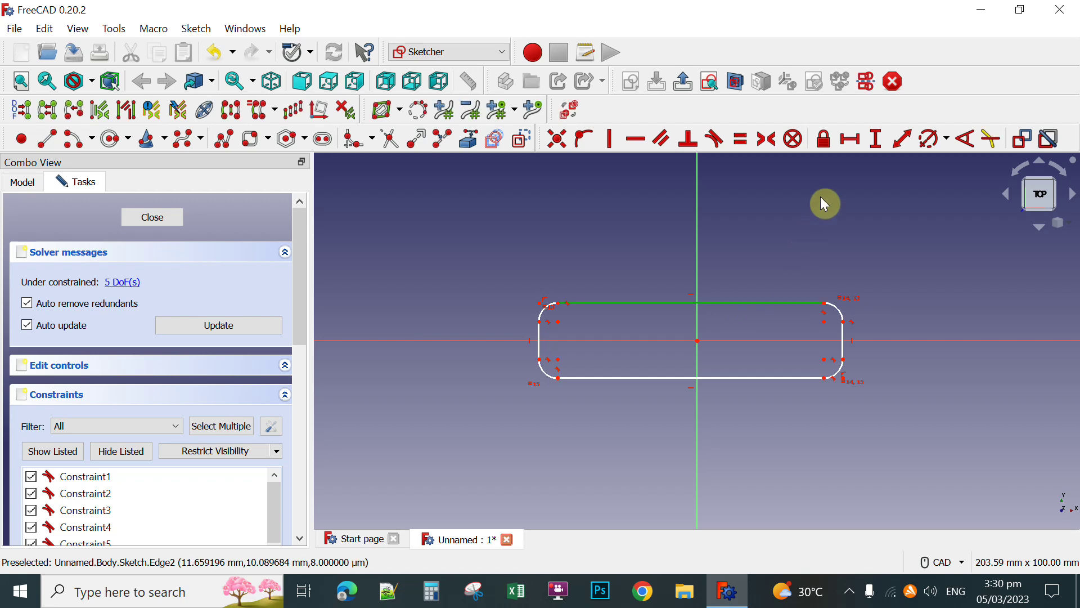
click(851, 139)
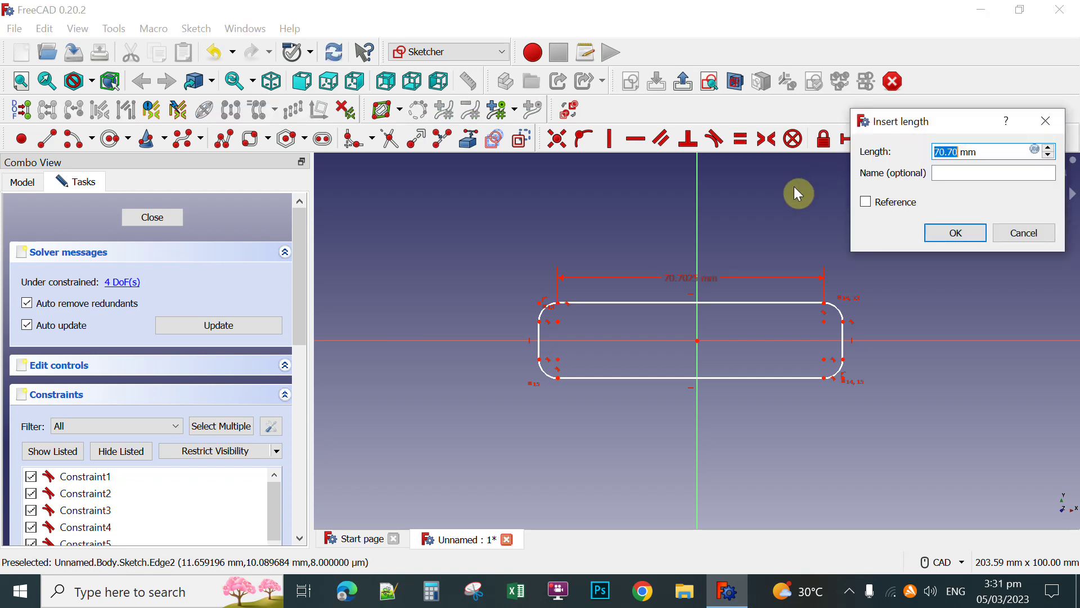
text(80)
click(957, 234)
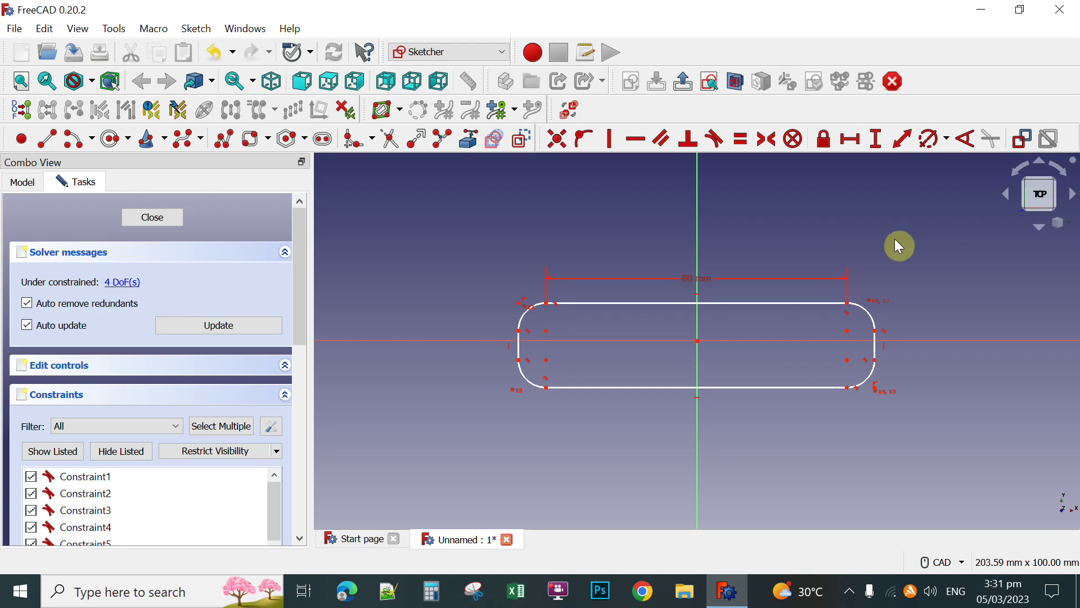
Constrain the vertical distance between the left endpoints of the rounded rectangle's upper and lower edges to 30 mm
click(546, 305)
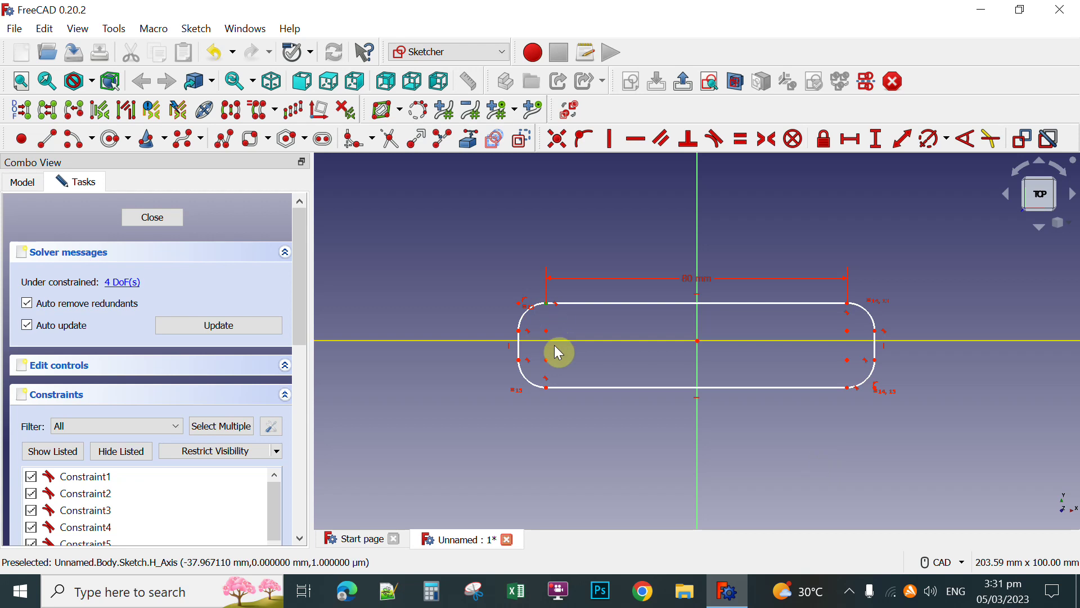
click(546, 387)
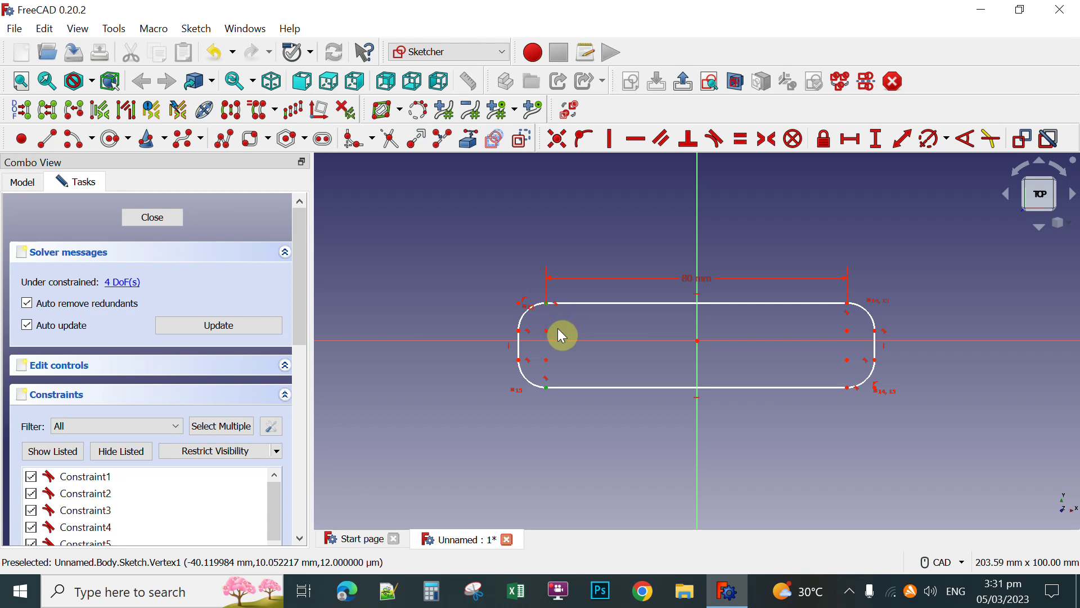
scroll(568, 357, up, 1)
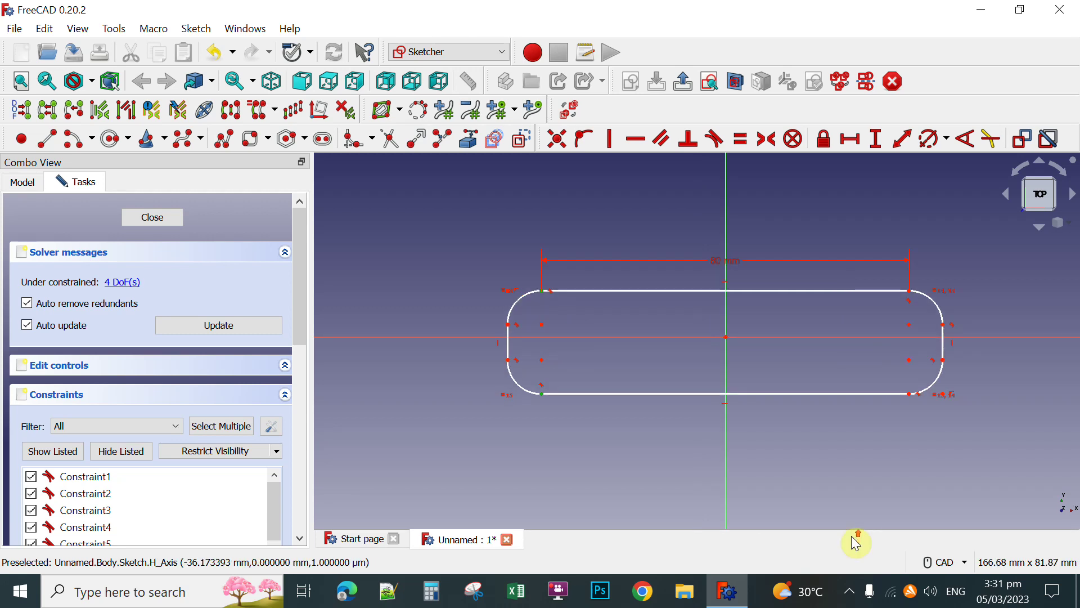
scroll(578, 400, up, 1)
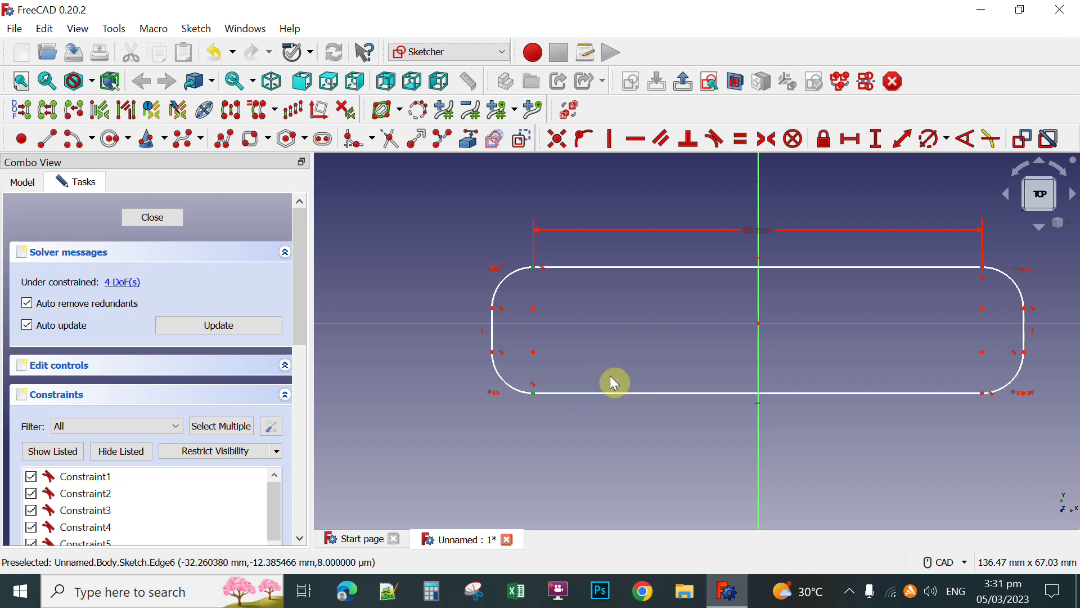
scroll(614, 382, up, 1)
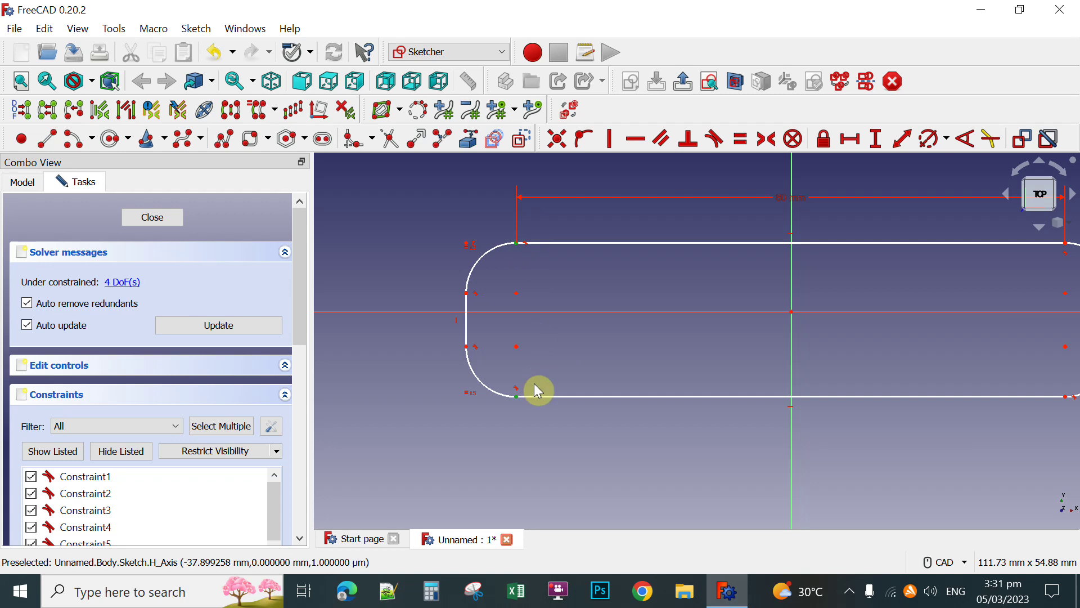
click(878, 141)
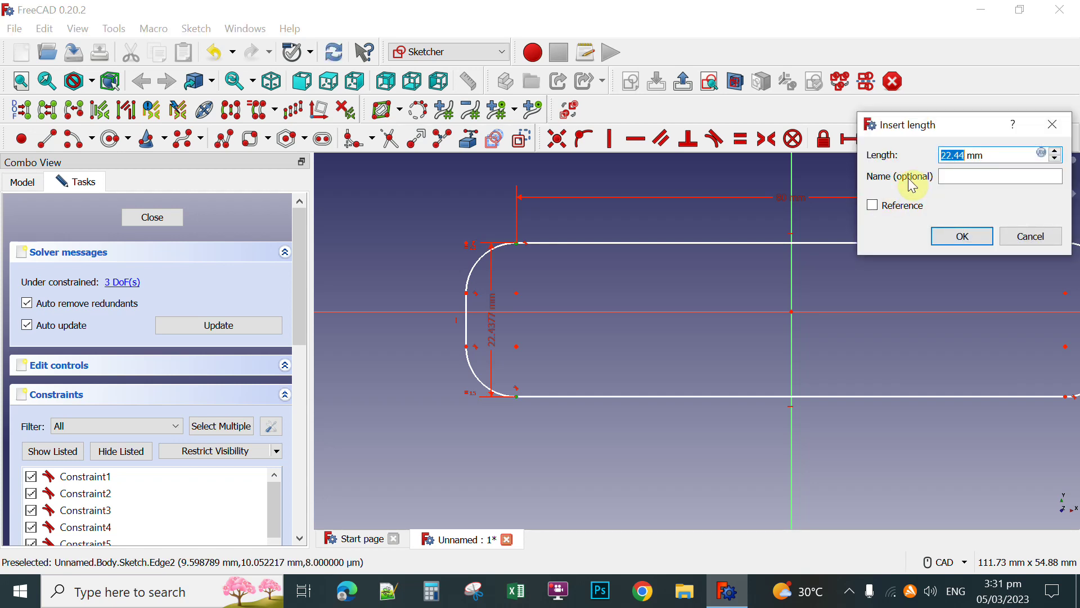
text(30)
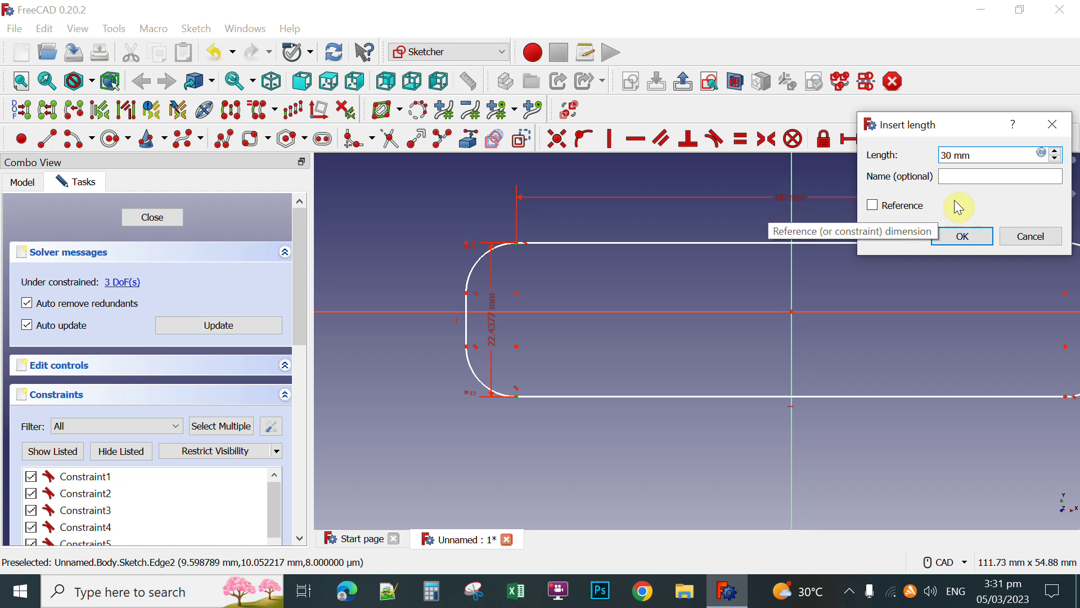
click(961, 239)
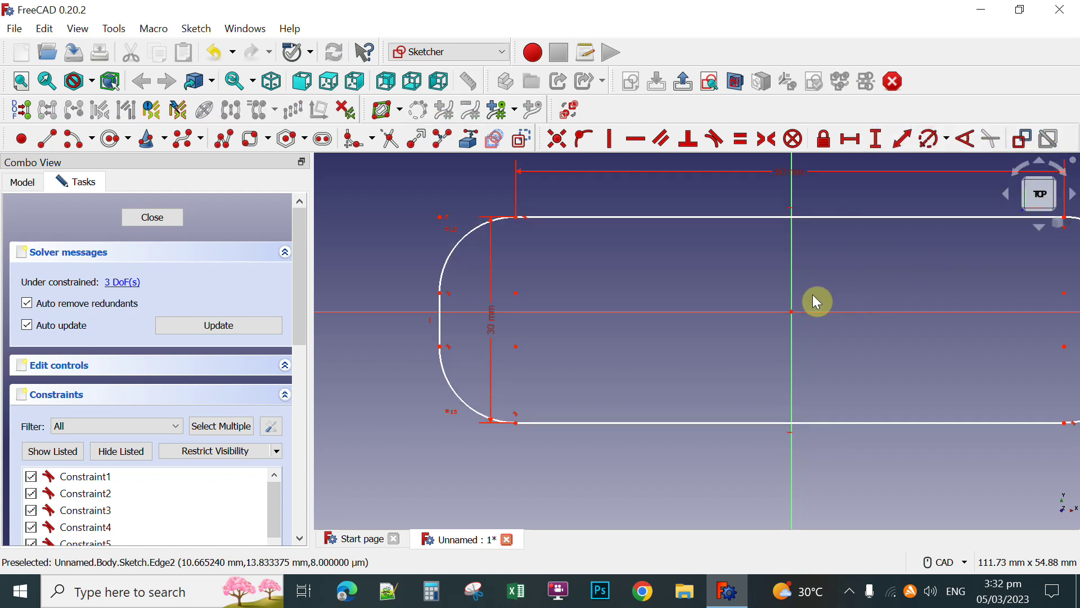
Draw a center-and-rim circle about 12 mm in diameter on the horizontal axis near the rounded rectangle's left end, centered at about X -40
scroll(812, 294, down, 2)
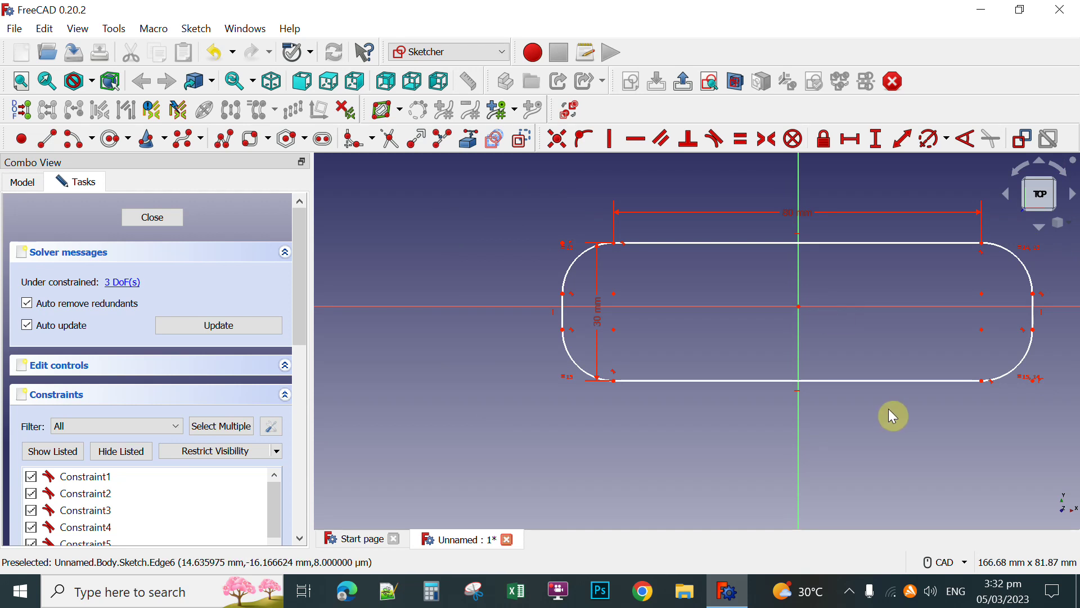
scroll(883, 408, down, 1)
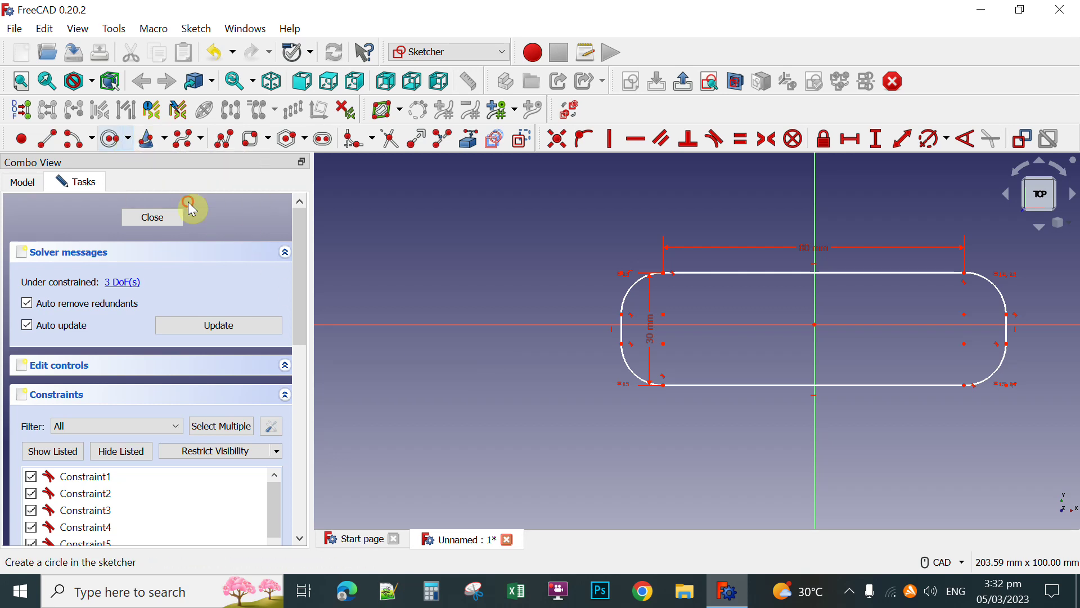
click(128, 139)
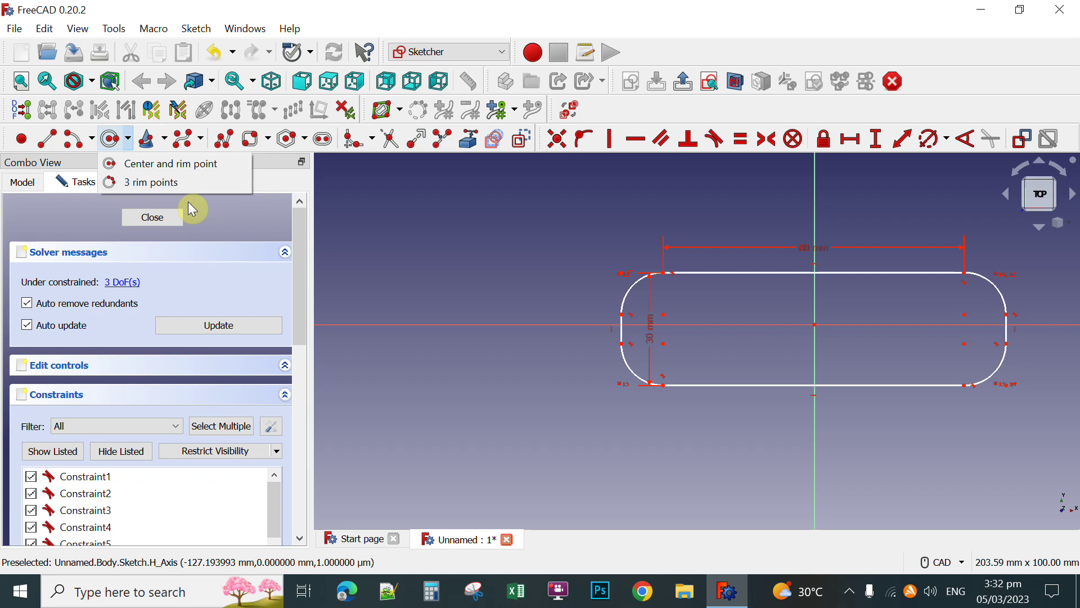
click(135, 164)
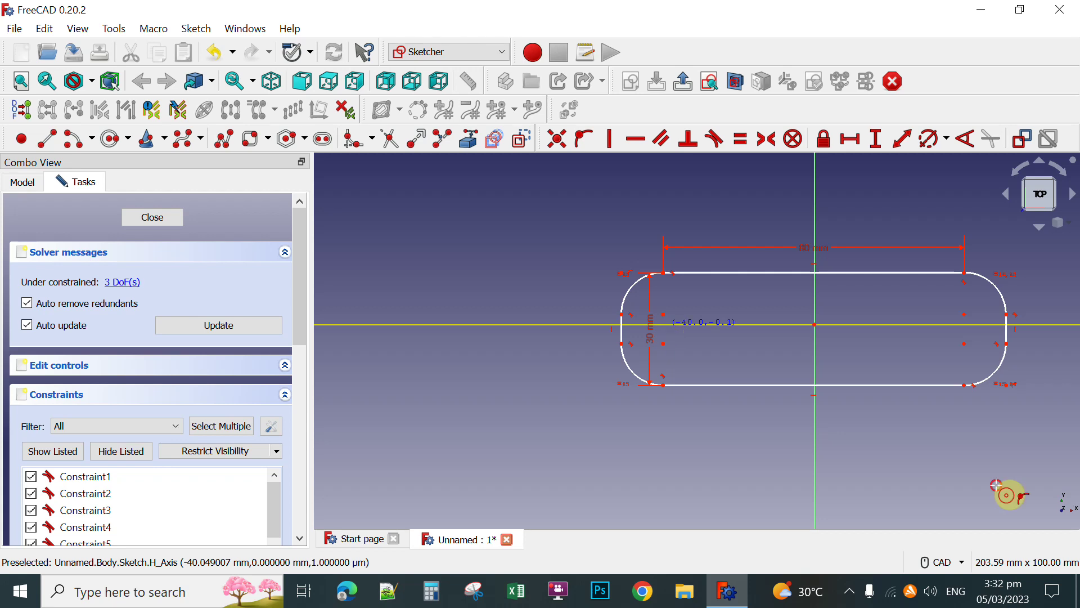
click(664, 325)
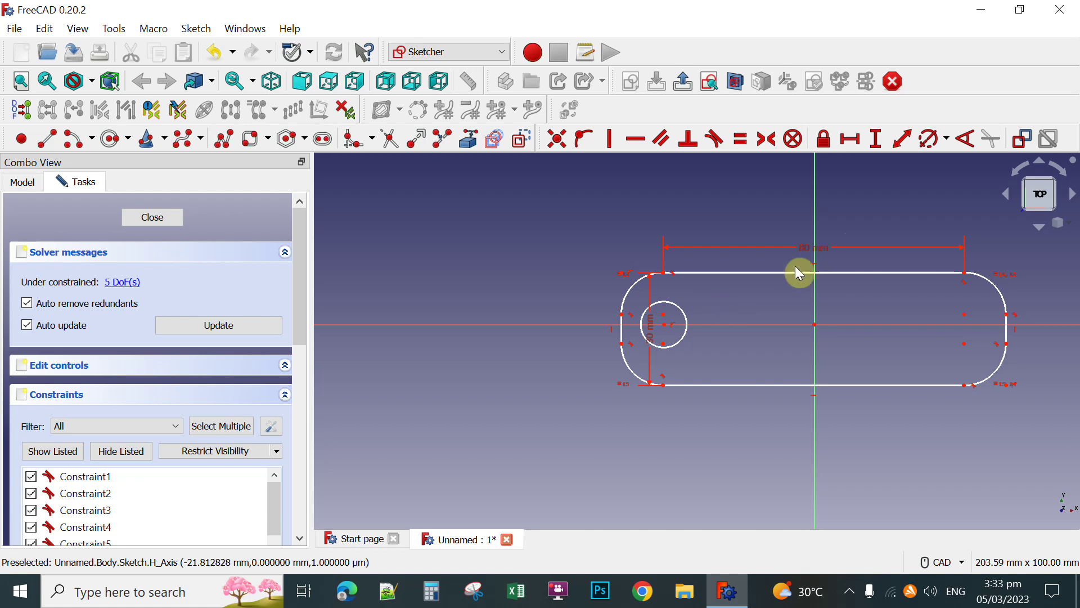
Constrain the diameter of the circle near the plate's left end to 10 mm
click(949, 141)
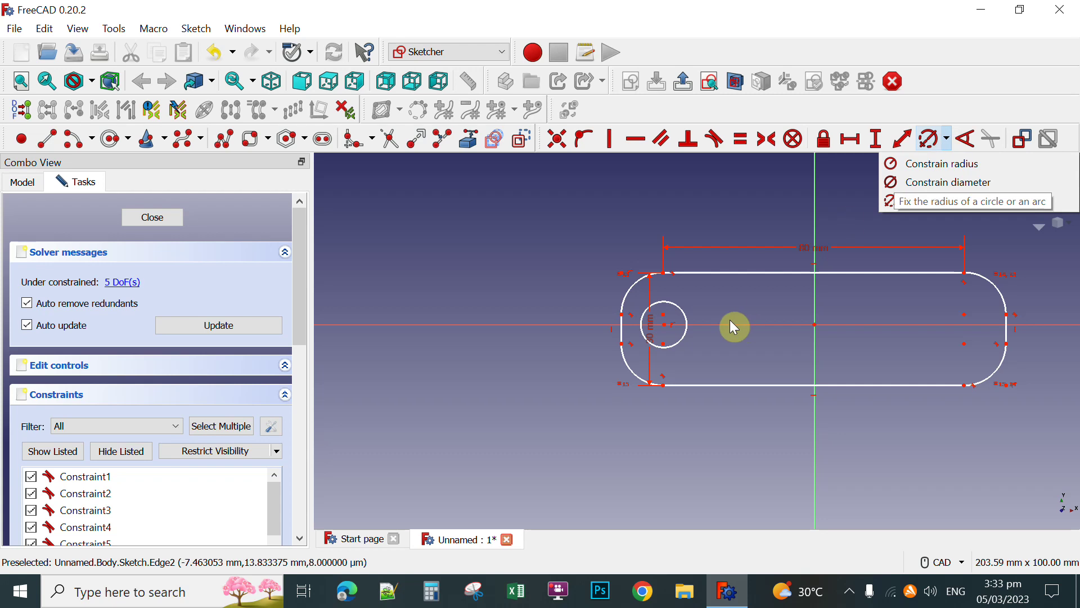
click(1017, 466)
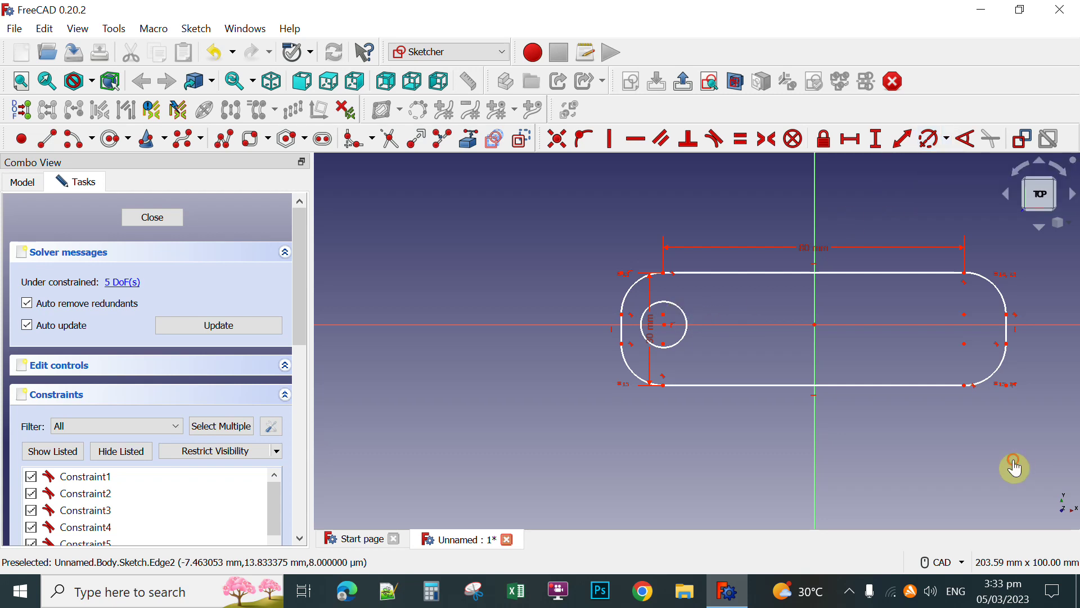
click(666, 302)
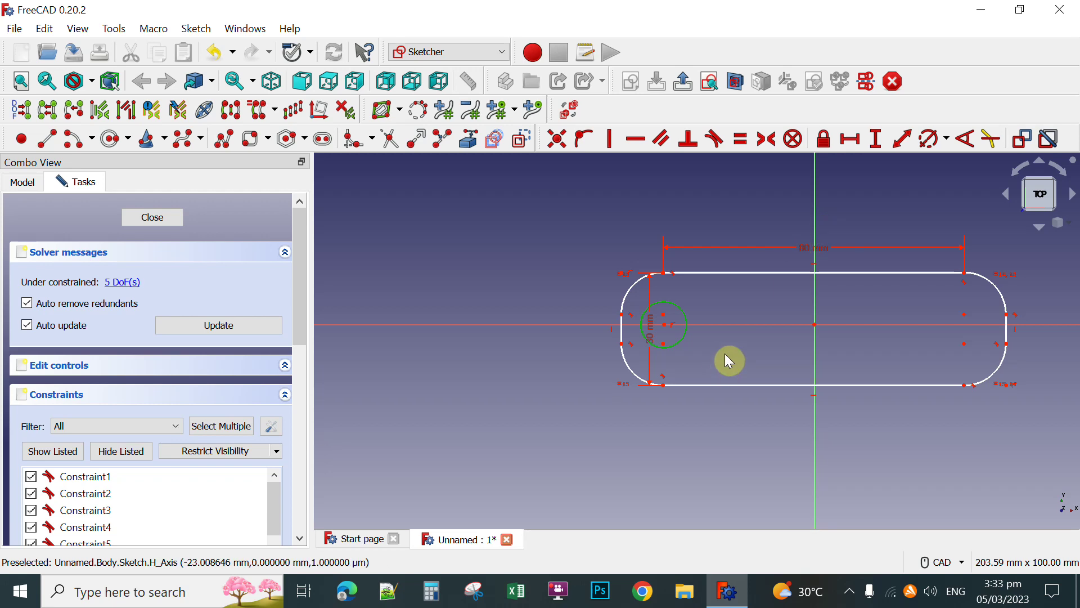
click(947, 139)
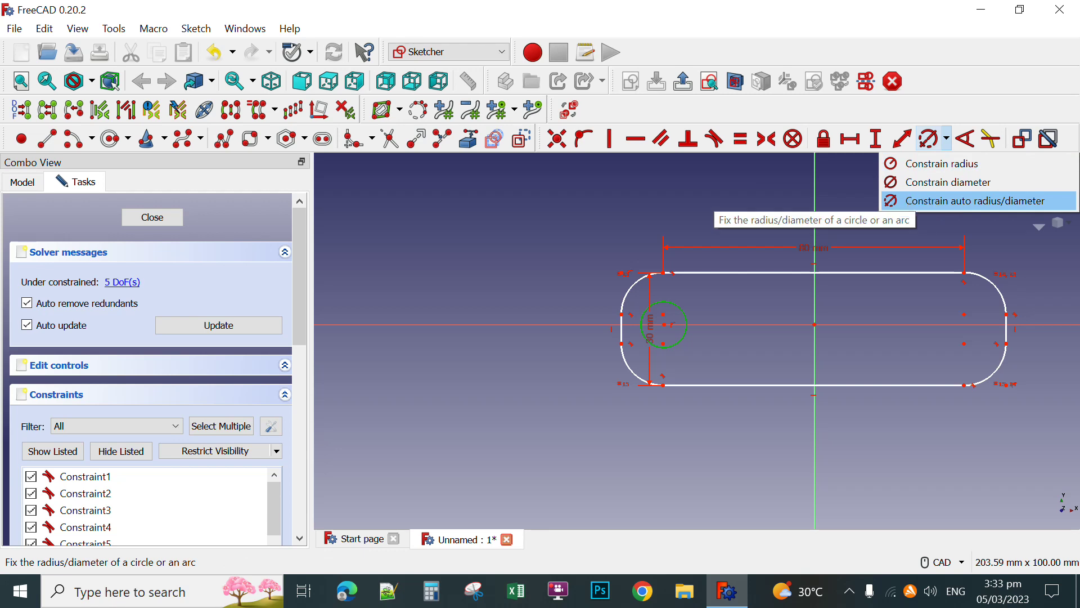
click(917, 201)
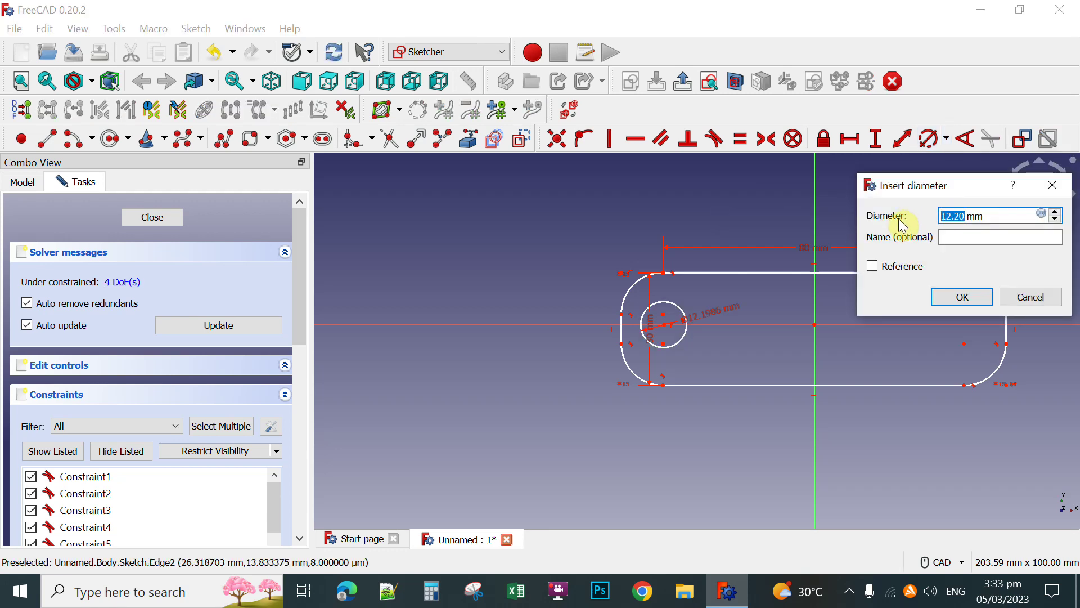
text(10)
click(962, 298)
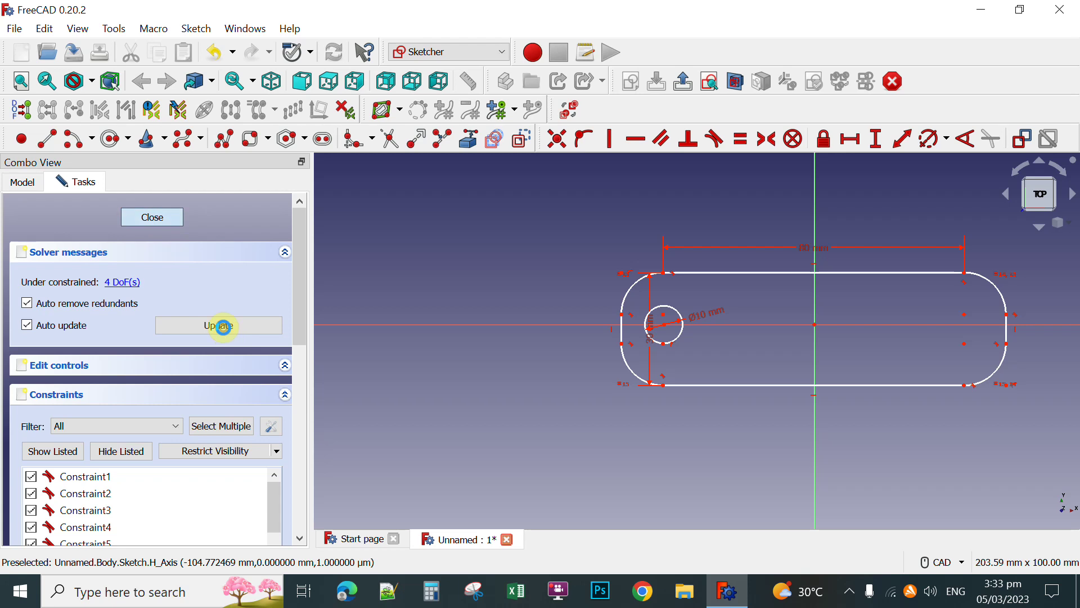
Finish the sketch and pad the plate profile to a length of 7 mm
click(151, 218)
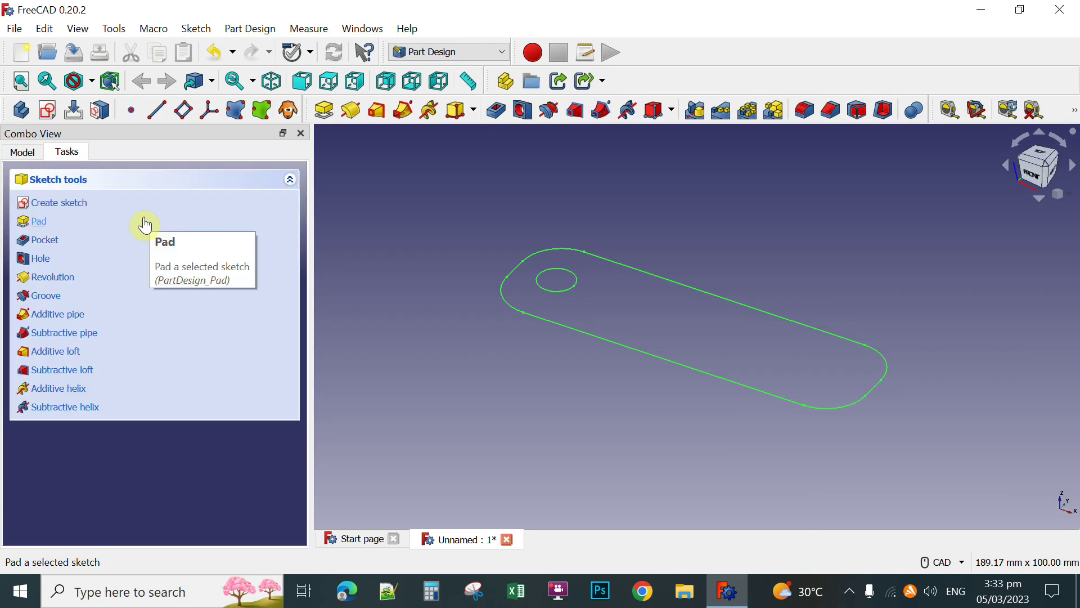
click(324, 113)
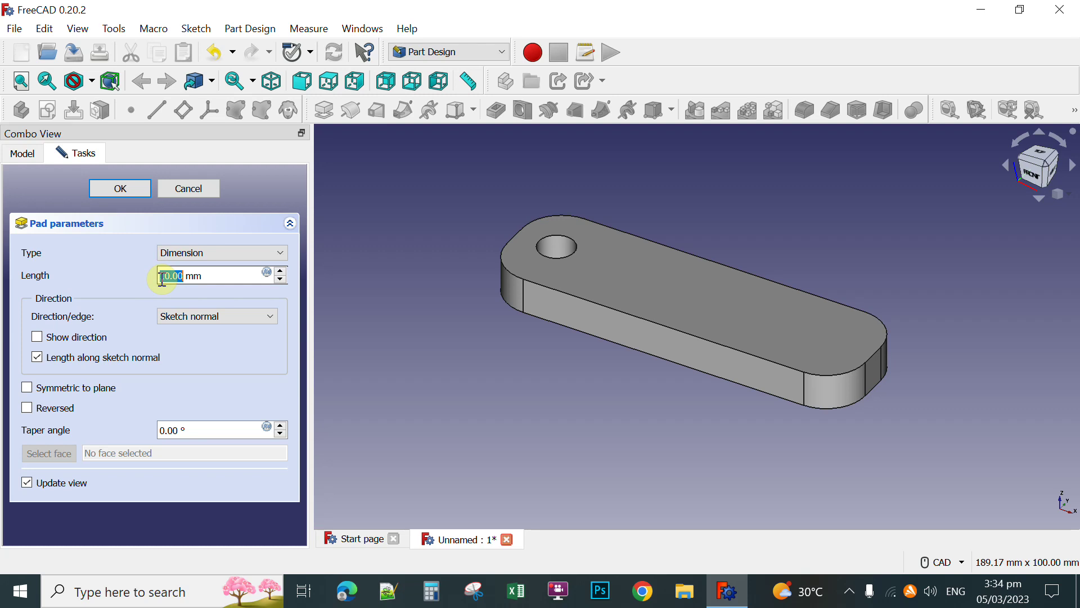
text(7)
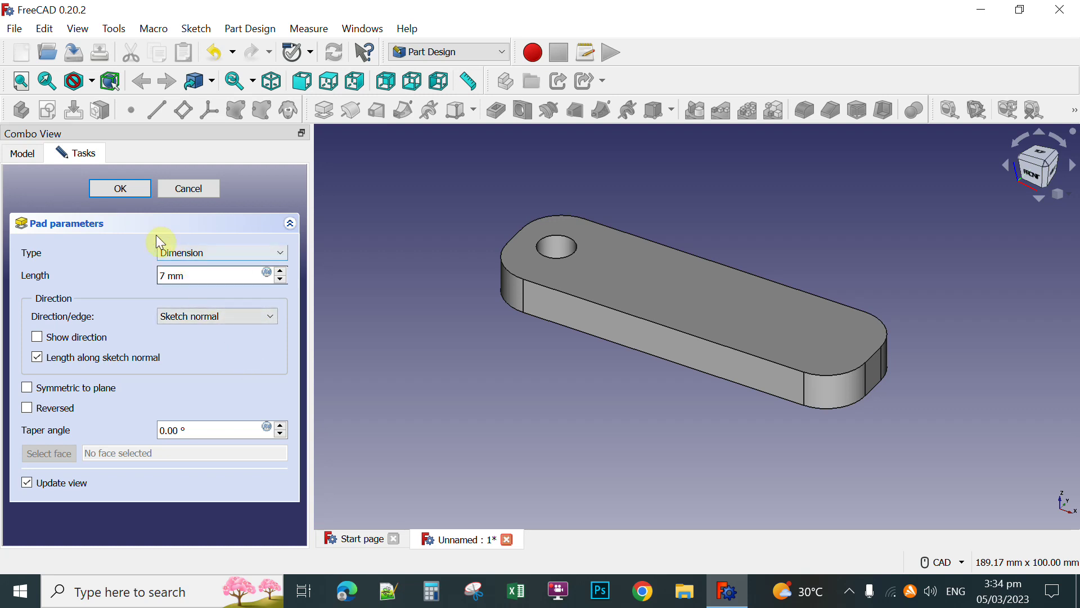
click(123, 189)
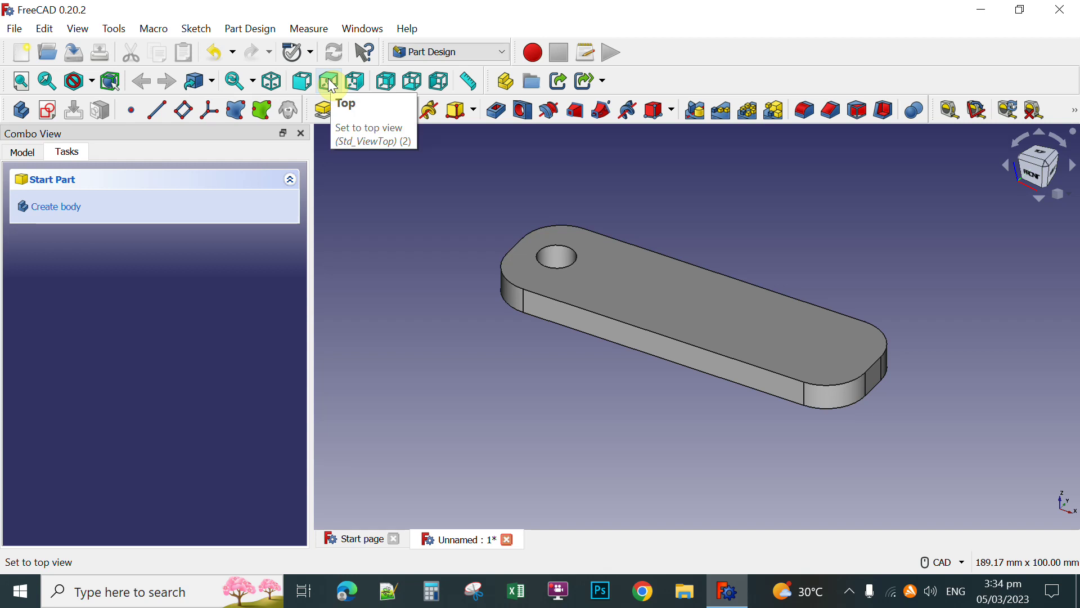
View the padded plate from the top and switch to the Draft workbench
key(2)
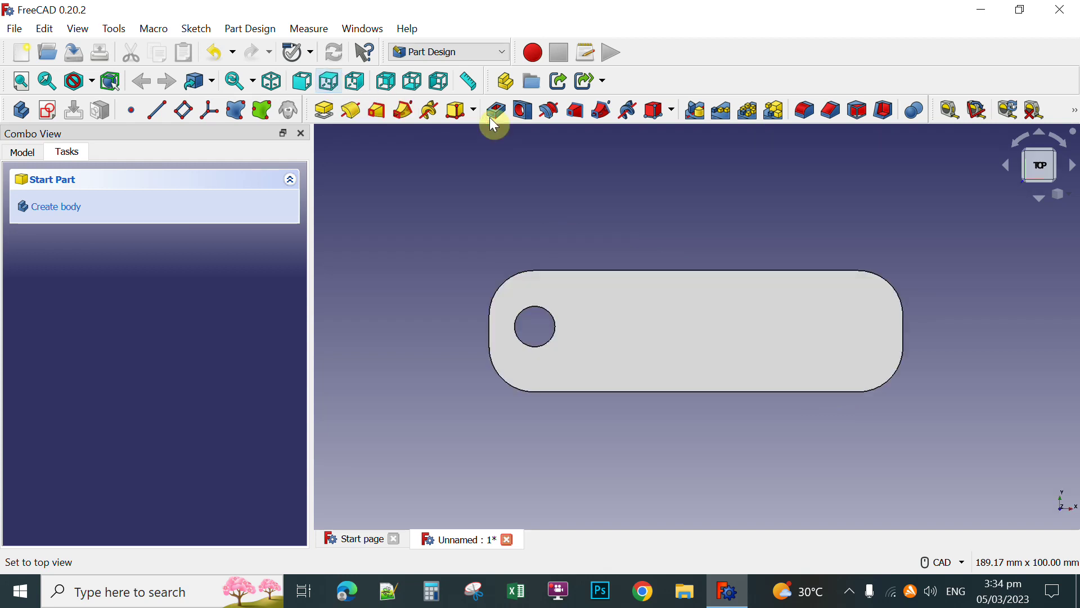
click(502, 51)
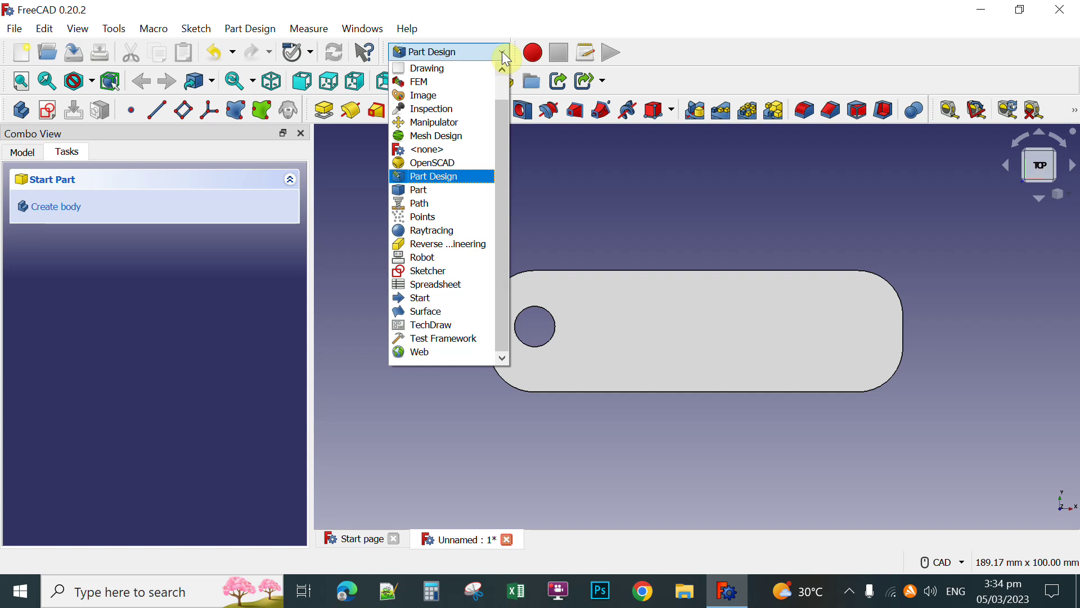
scroll(504, 84, up, 1)
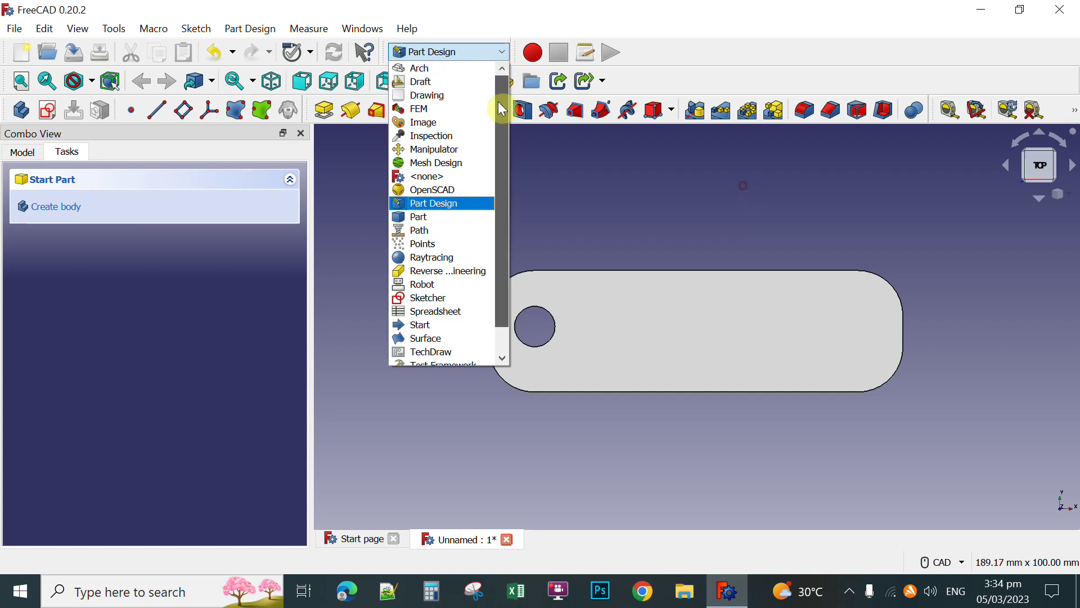
click(424, 85)
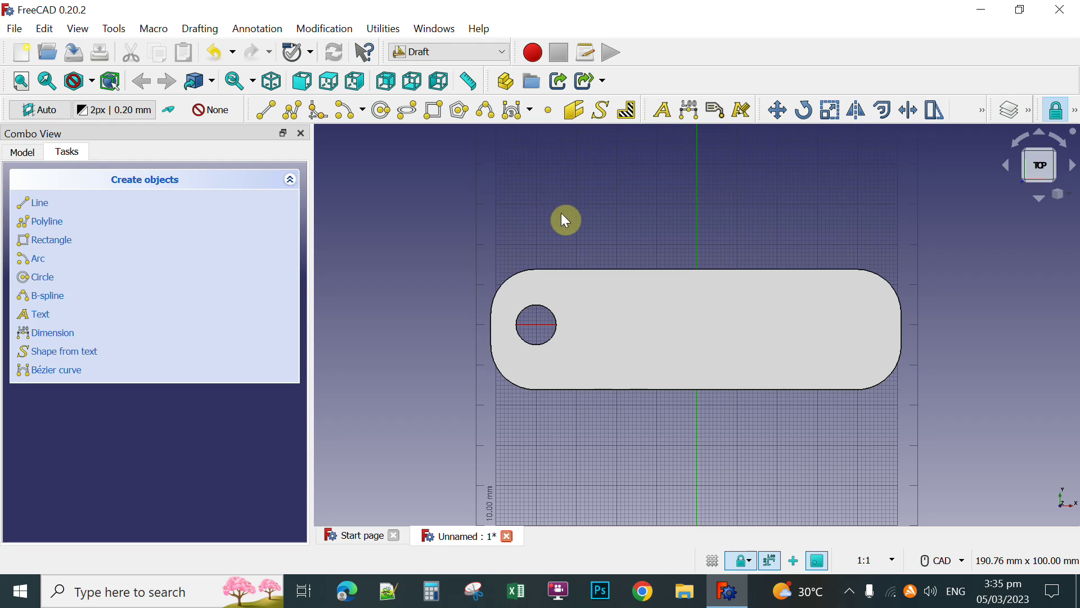
Start a ShapeString with the text "SaarTech" and a height of 11 mm
click(600, 115)
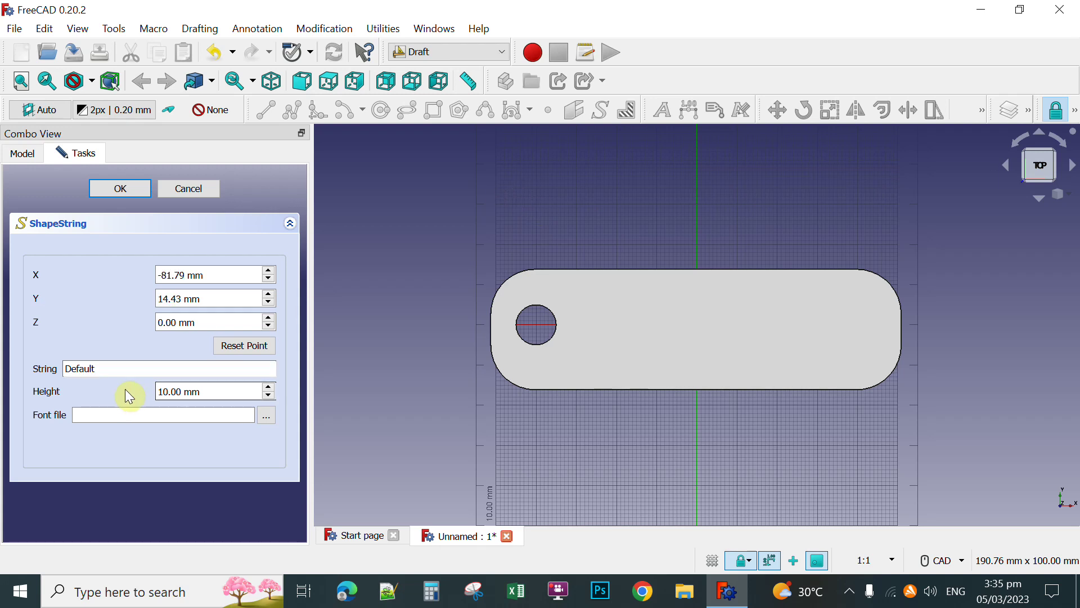
click(106, 369)
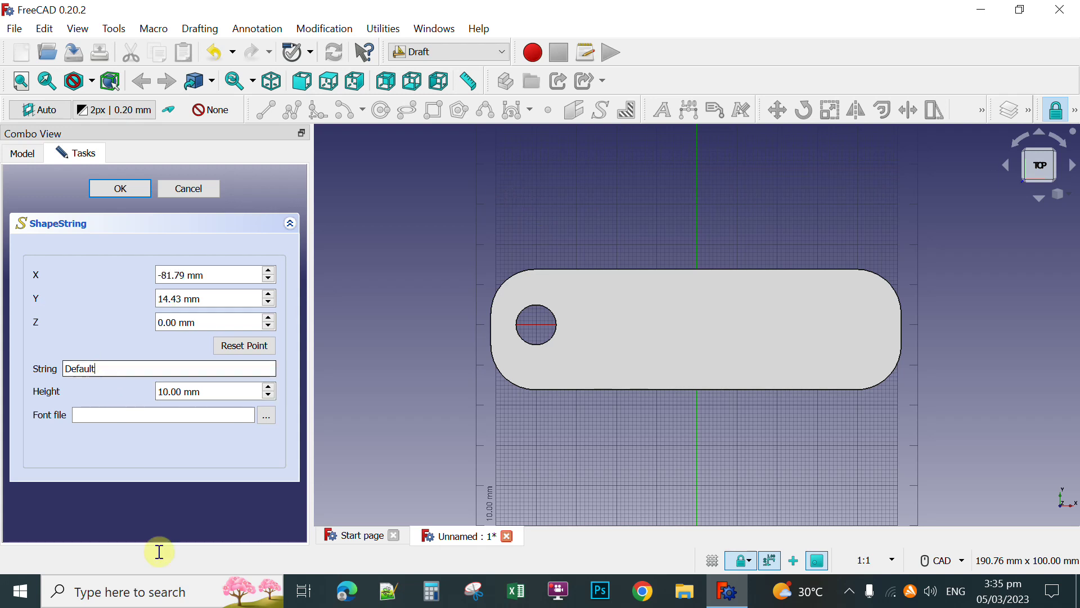
double_click(84, 368)
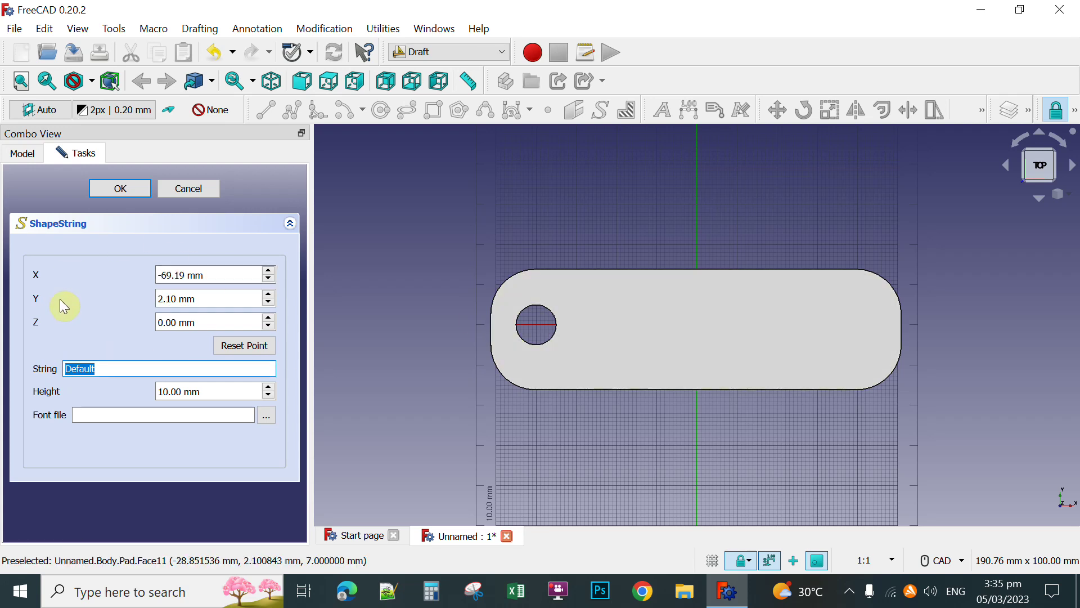
text(SaarTech)
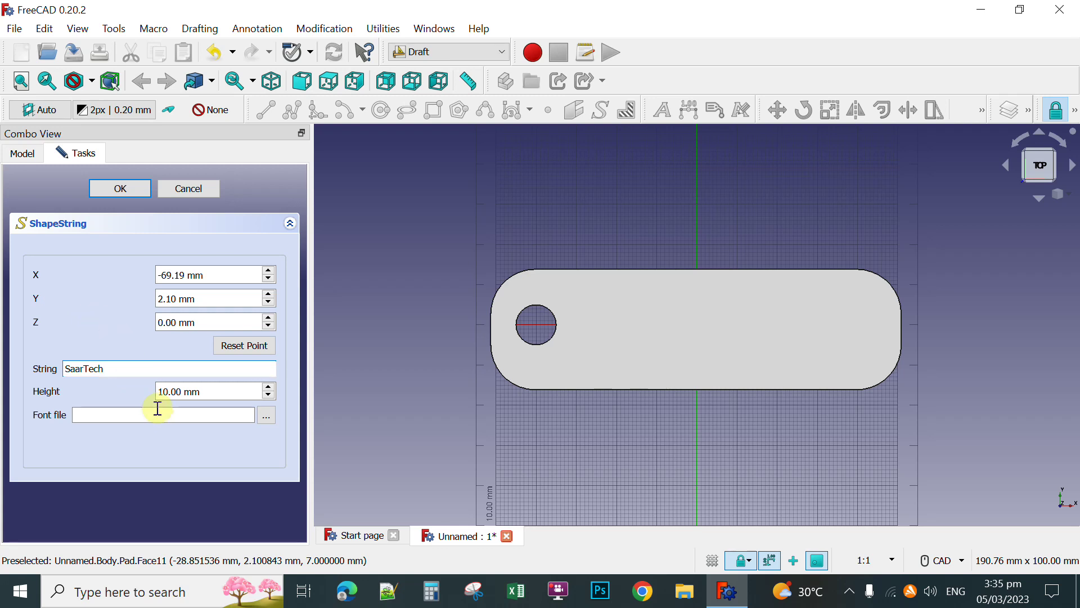
click(167, 391)
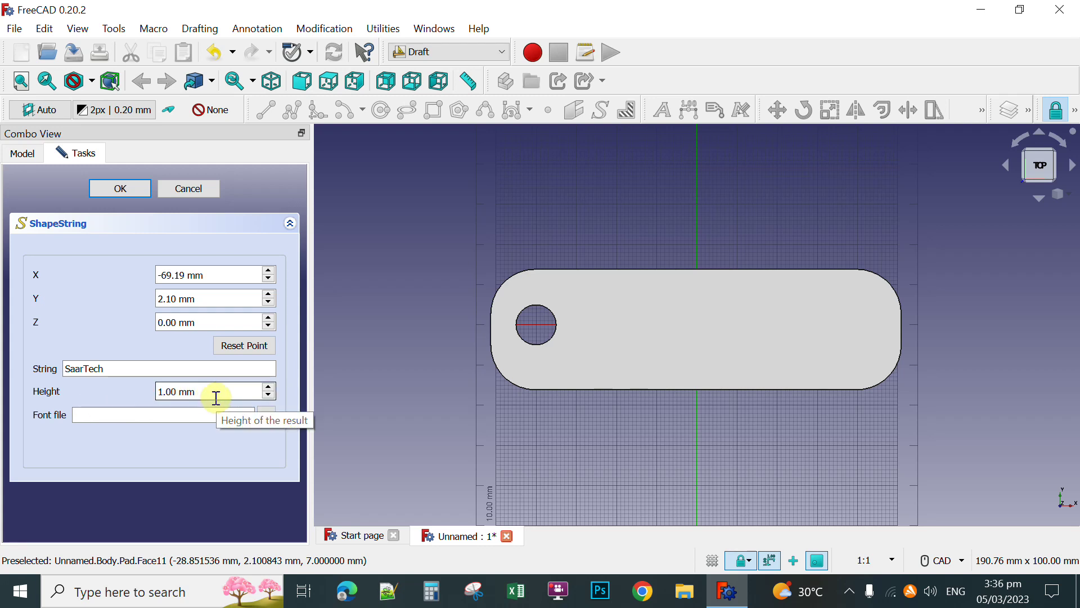
text(1)
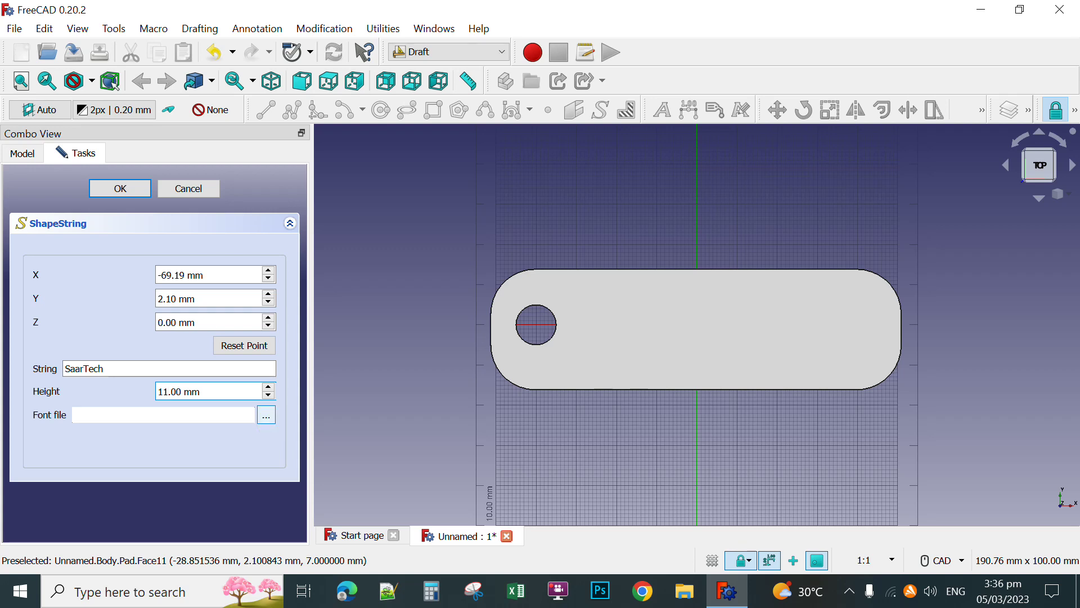
Choose AardvarkBold.ttf from drive D: as the ShapeString's font file and create the text
click(266, 416)
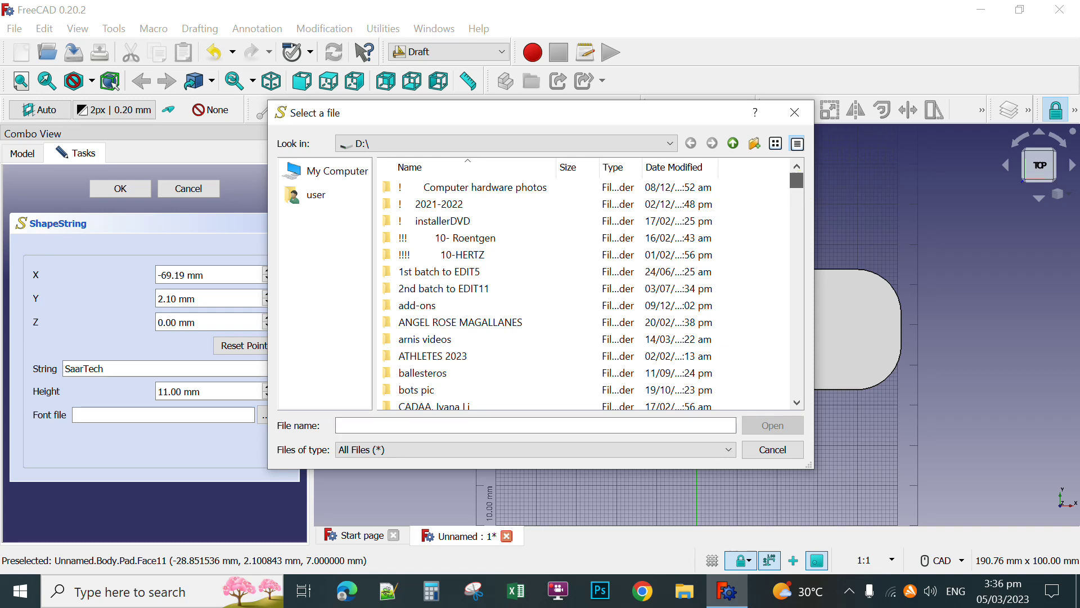
drag(797, 180, 797, 219)
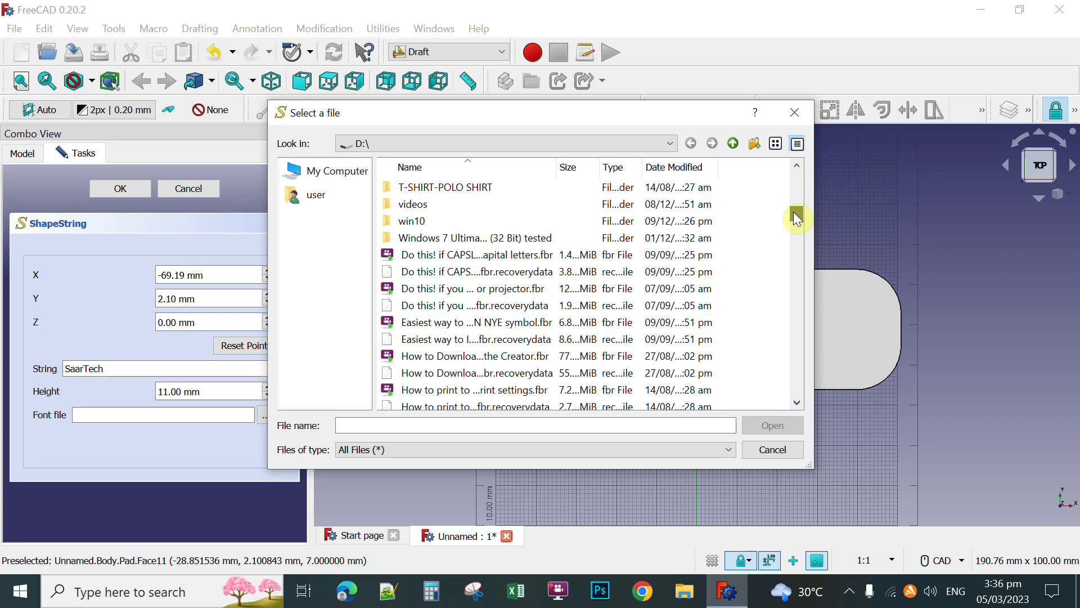
scroll(796, 217, down, 1)
drag(794, 214, 796, 224)
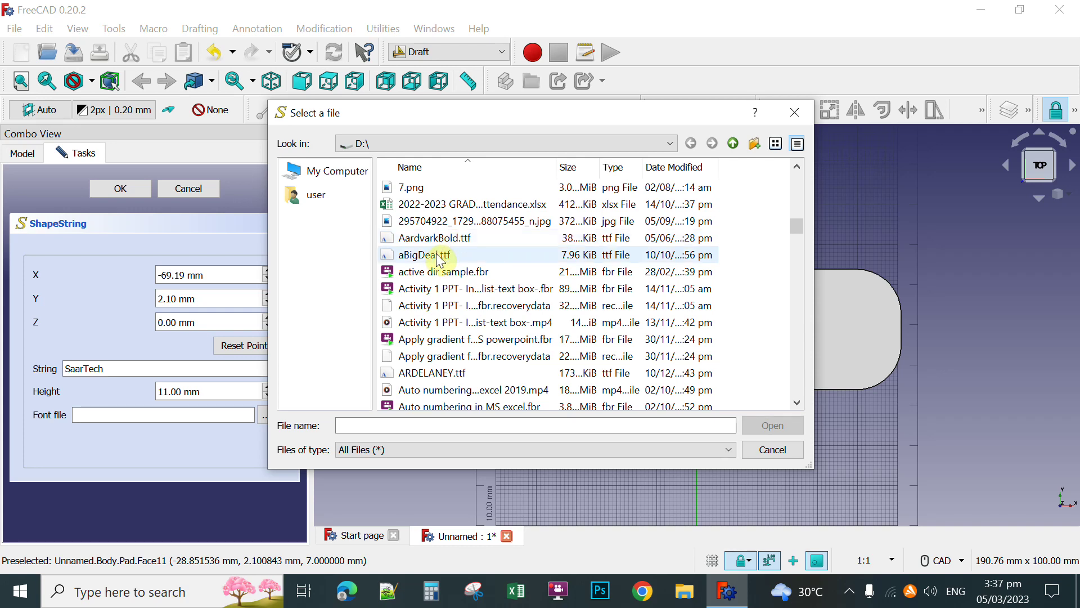
click(446, 239)
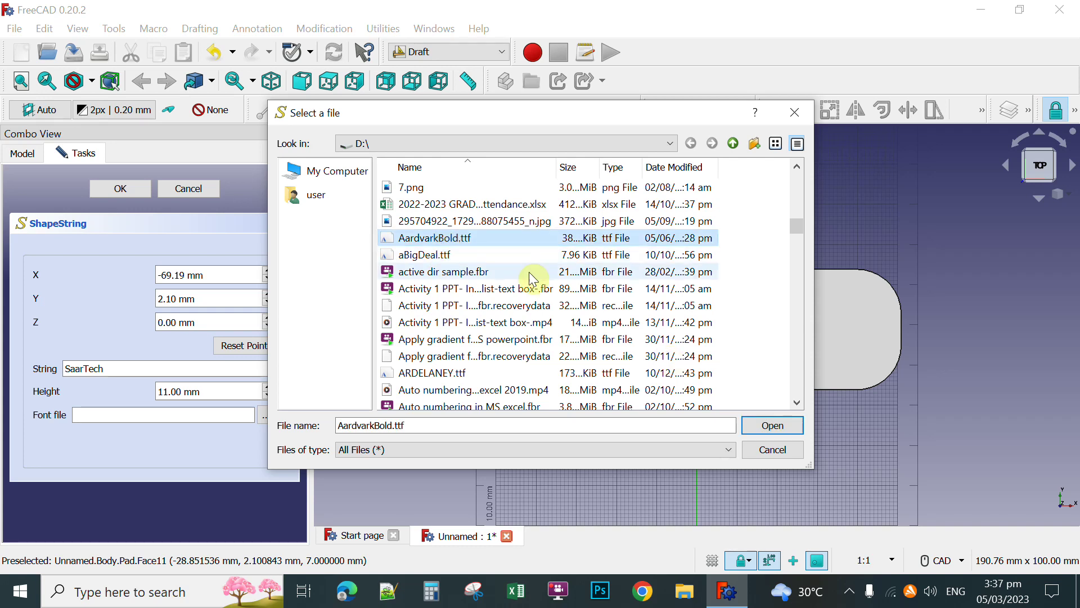
click(779, 431)
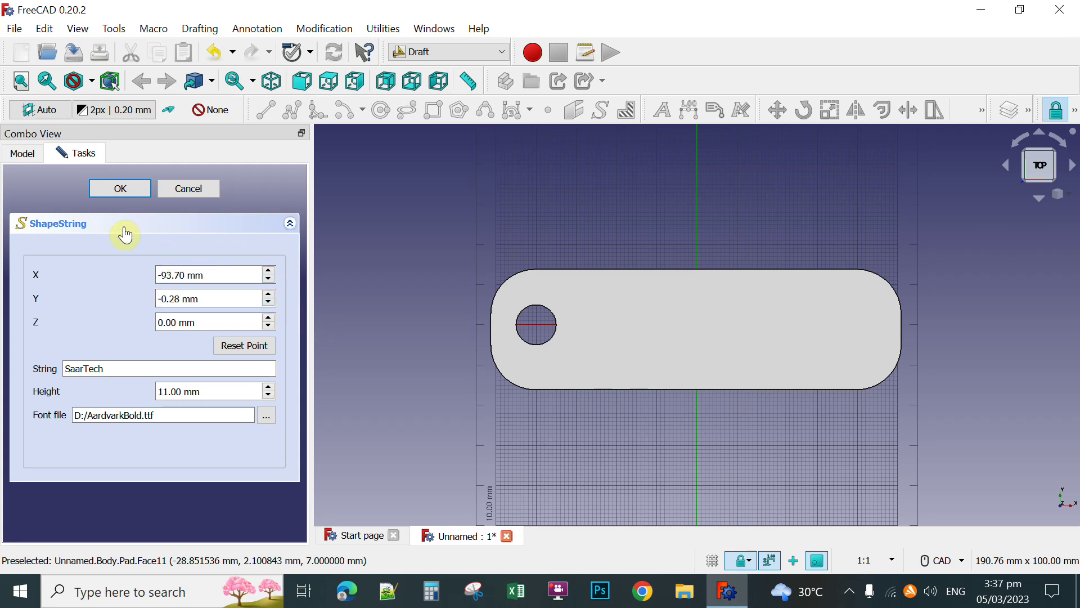
click(119, 185)
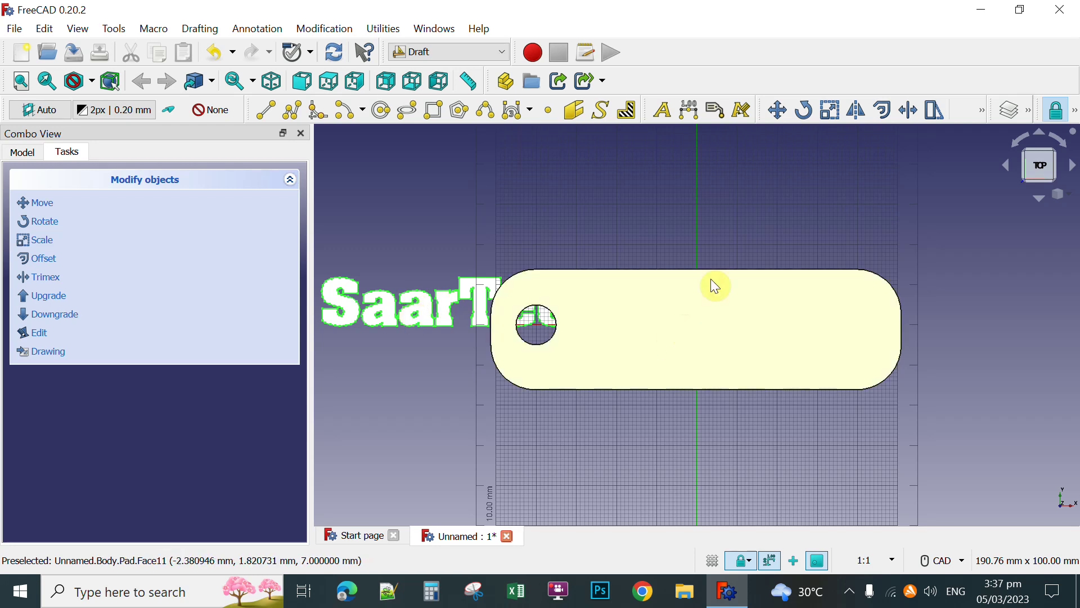
Move the SaarTech text toward the plate's right end, placing it at about X 1 mm, Y -11 mm
click(776, 111)
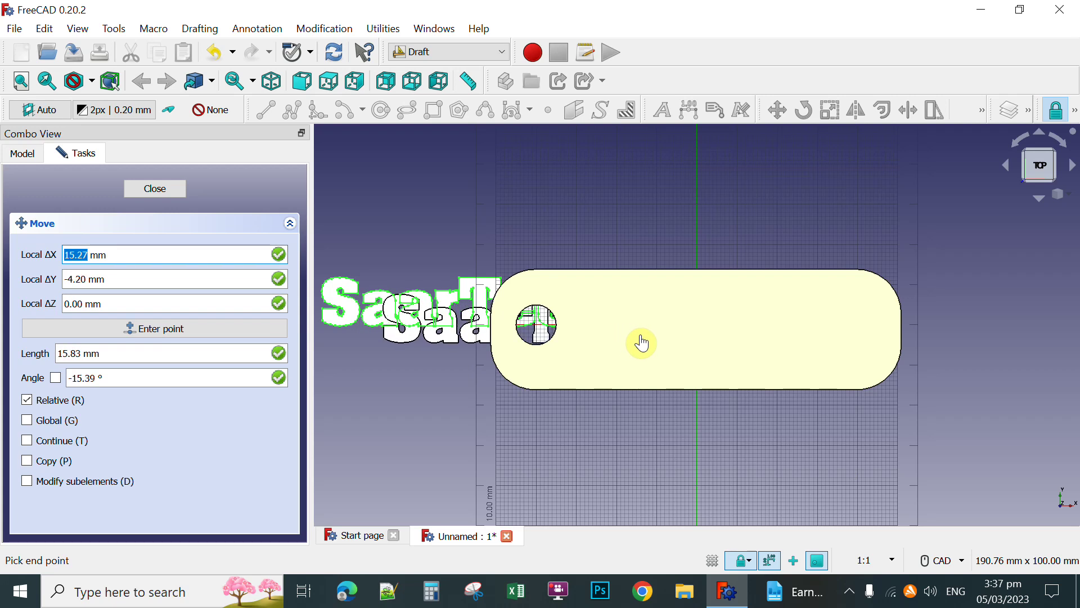
click(765, 348)
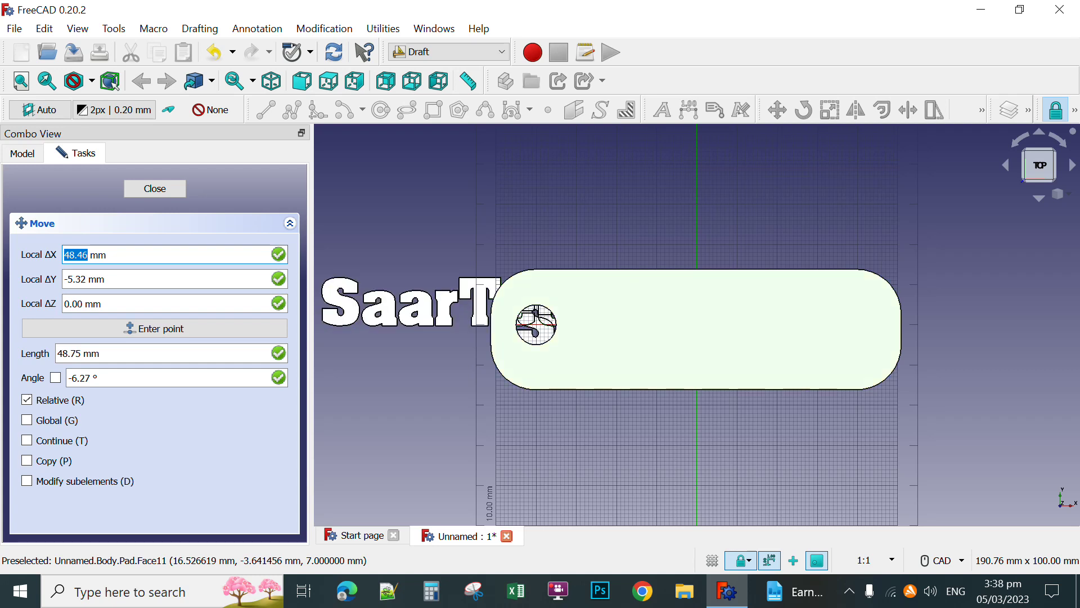
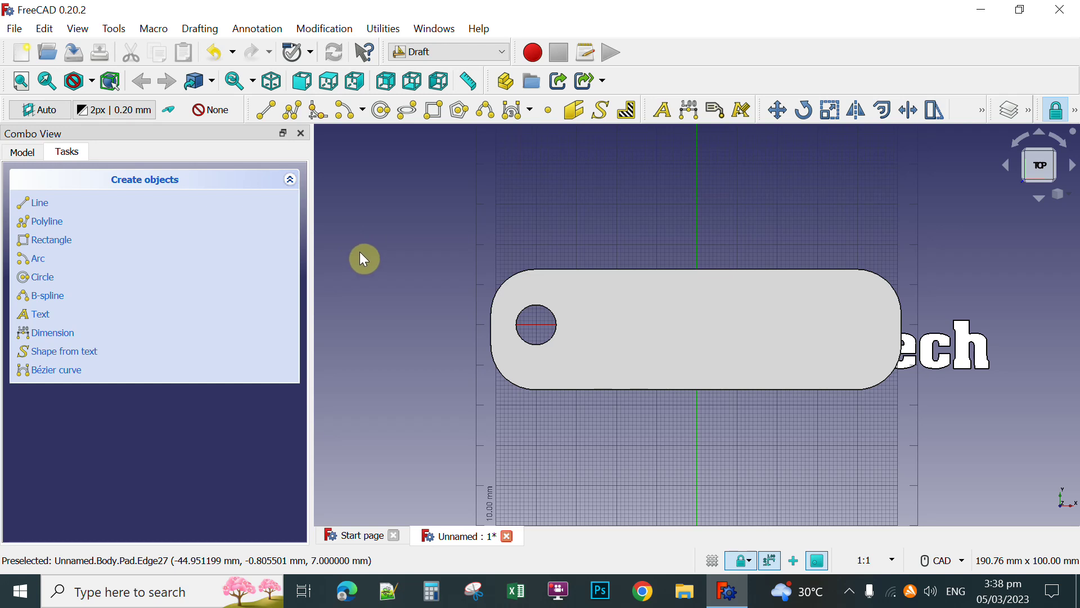
Expand the SaarTech ShapeString's placement position and set its Z coordinate to 5 mm
click(23, 151)
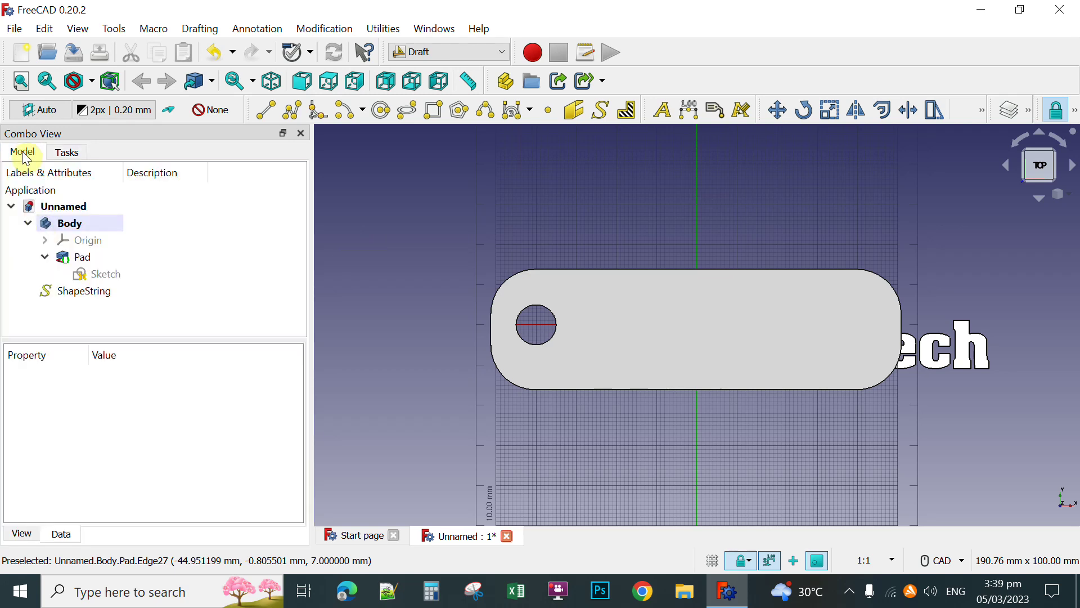
click(95, 292)
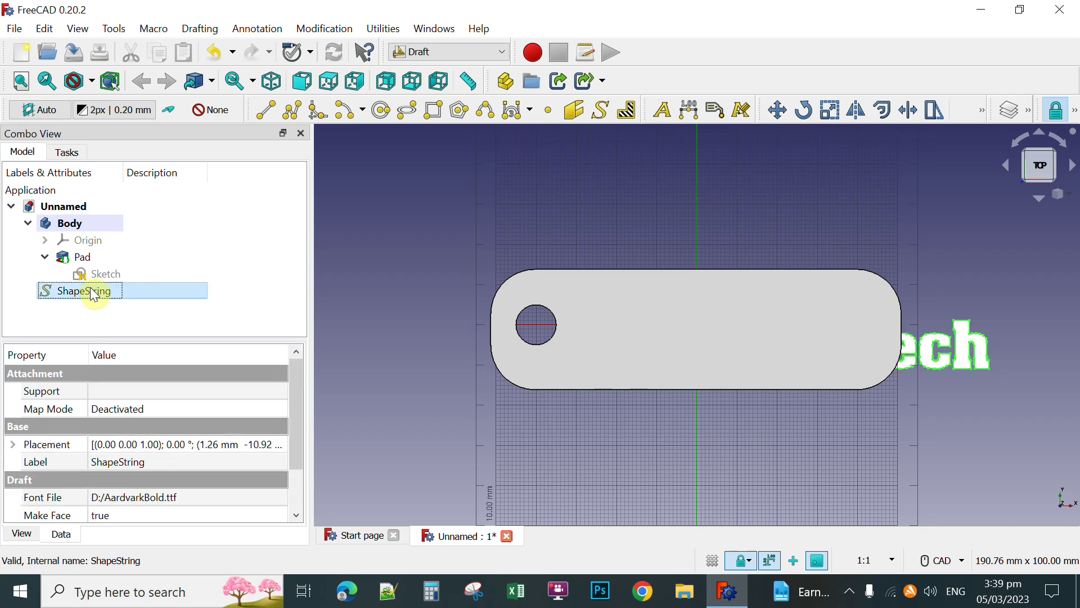
drag(291, 392, 291, 438)
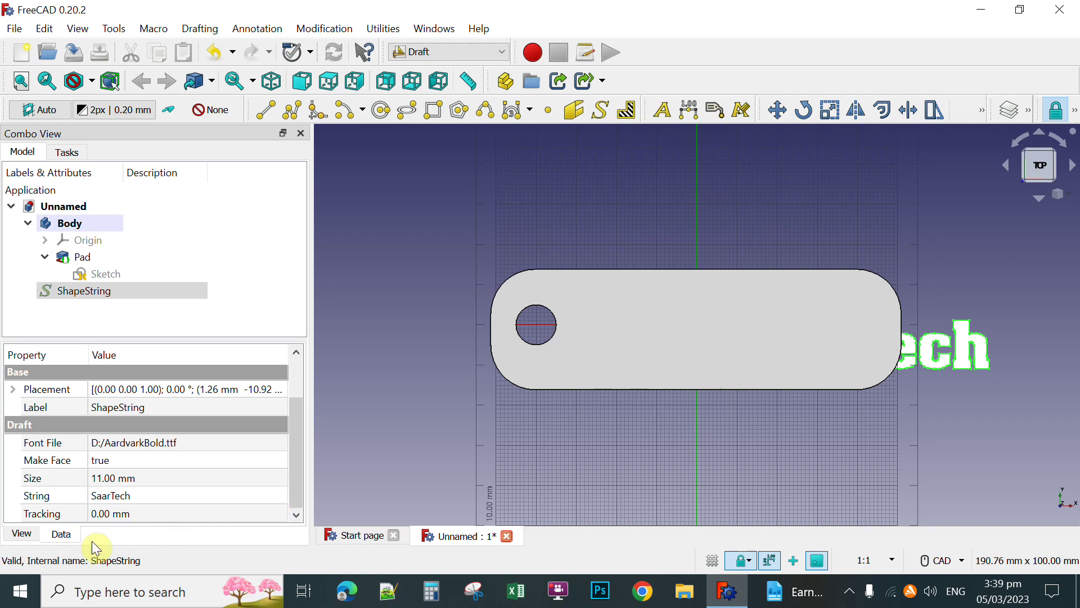
drag(299, 474, 294, 450)
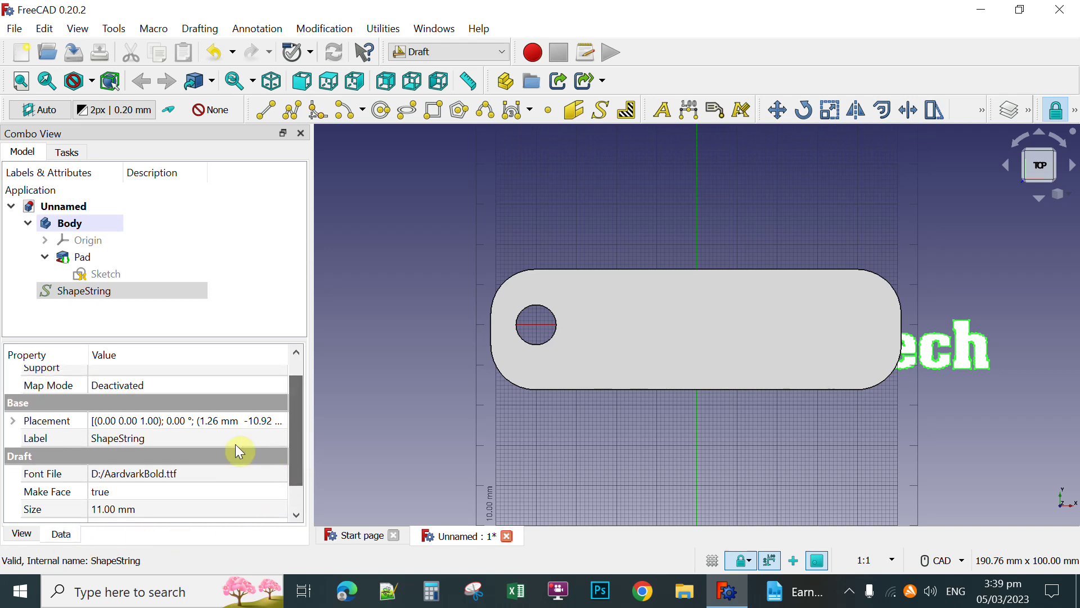
click(13, 423)
mouse_move(295, 417)
mouse_down()
mouse_move(296, 443)
mouse_move(290, 436)
mouse_up()
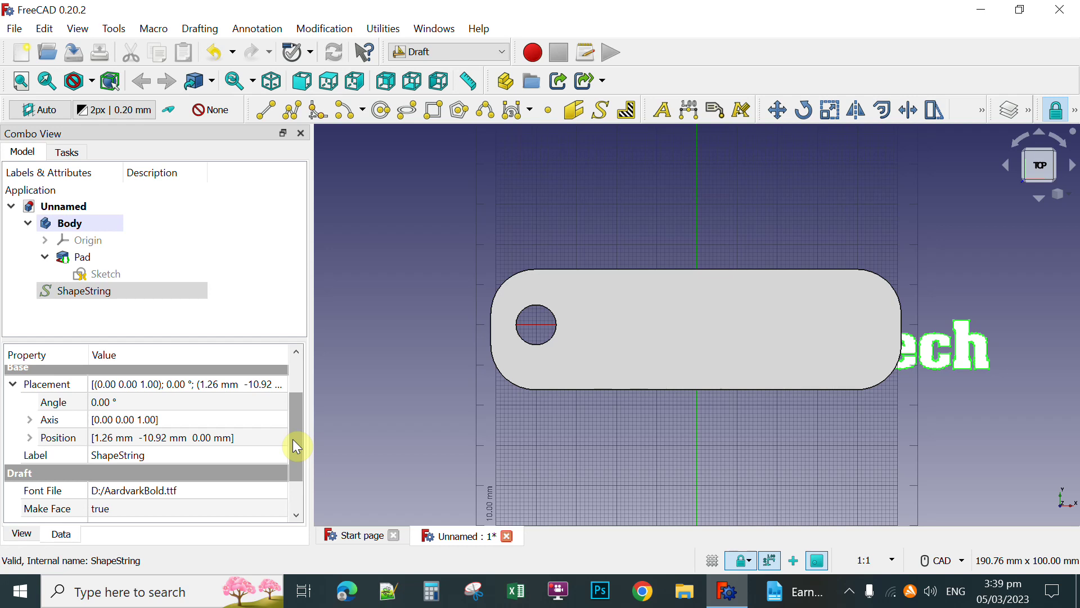
click(31, 437)
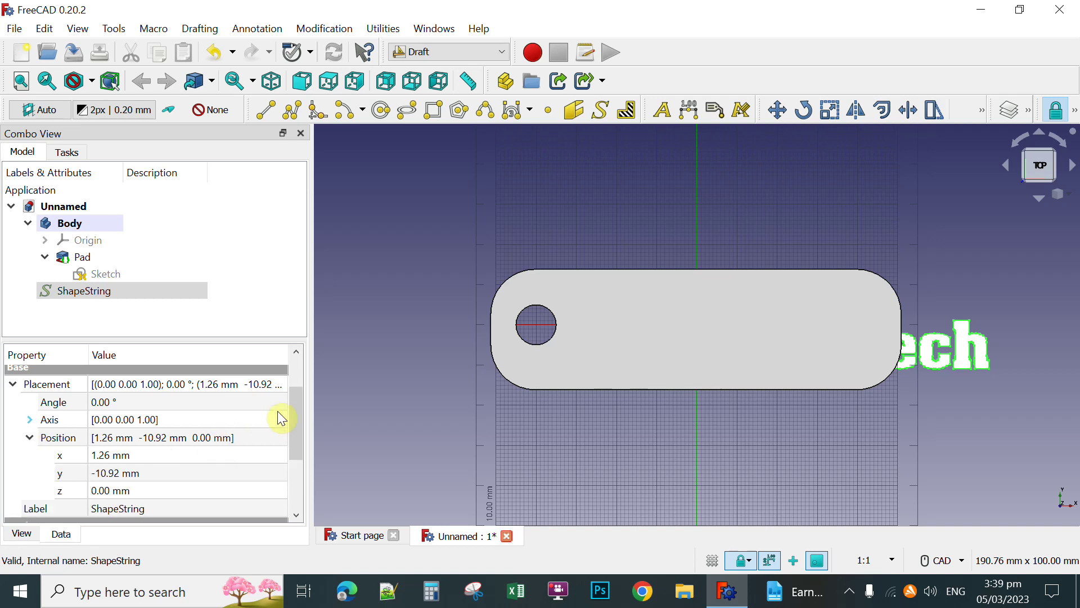
drag(295, 403, 298, 419)
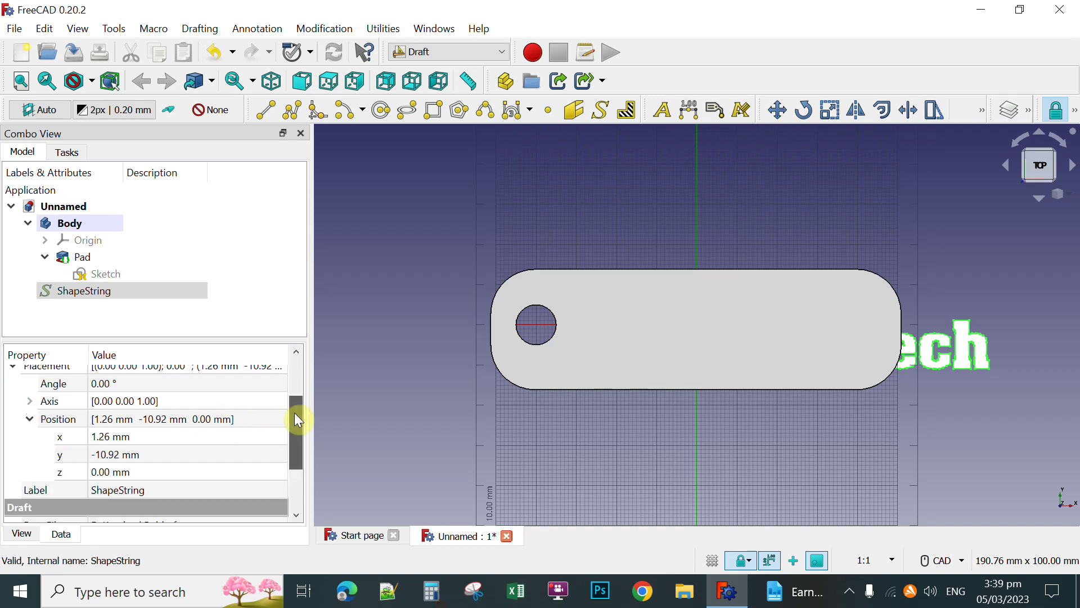
click(110, 467)
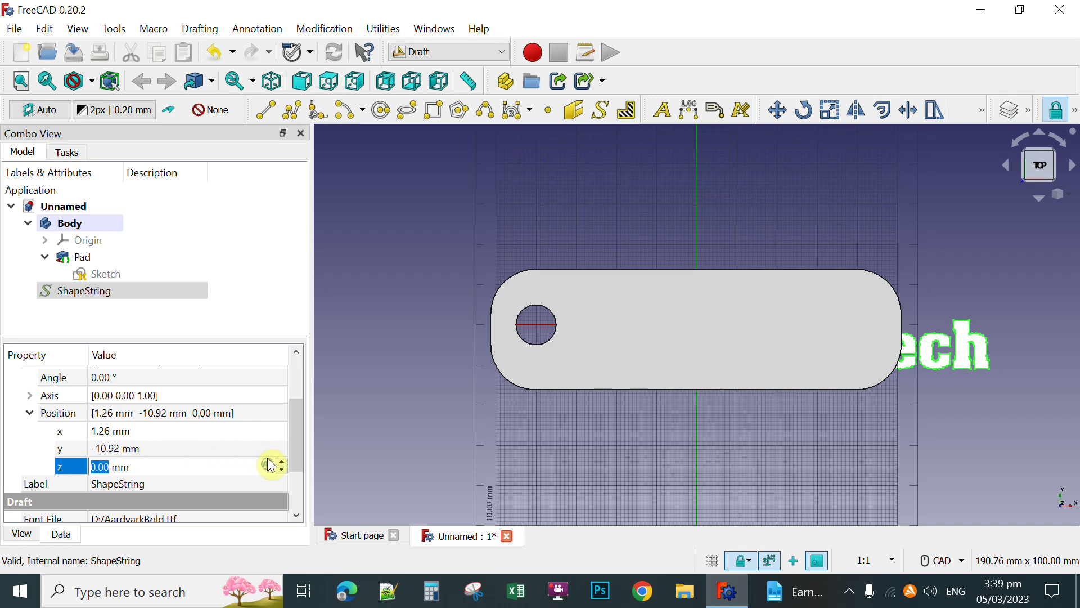
click(283, 463)
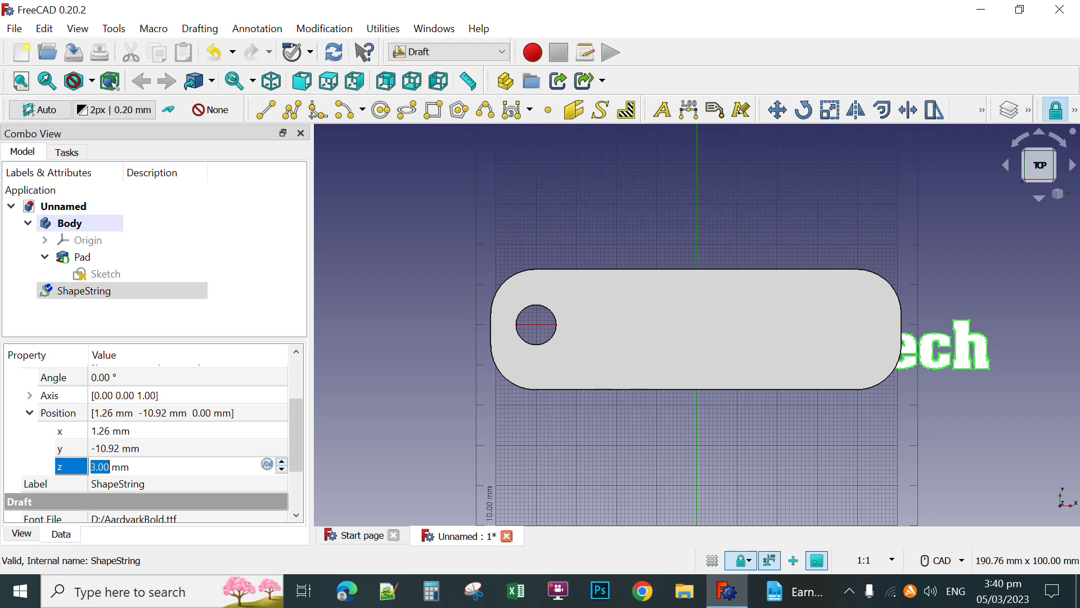
click(283, 462)
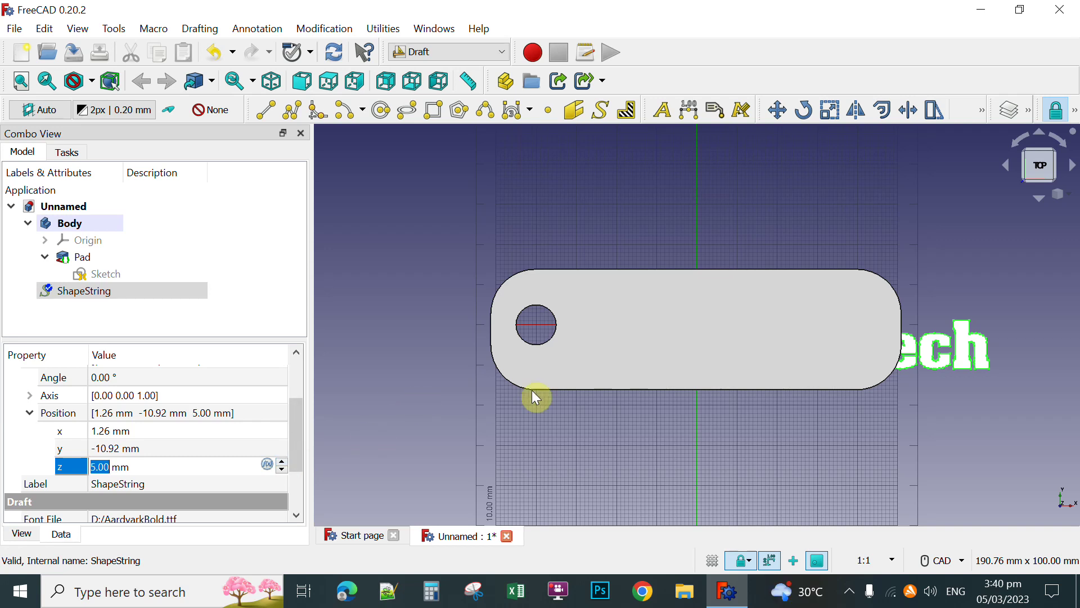
click(614, 574)
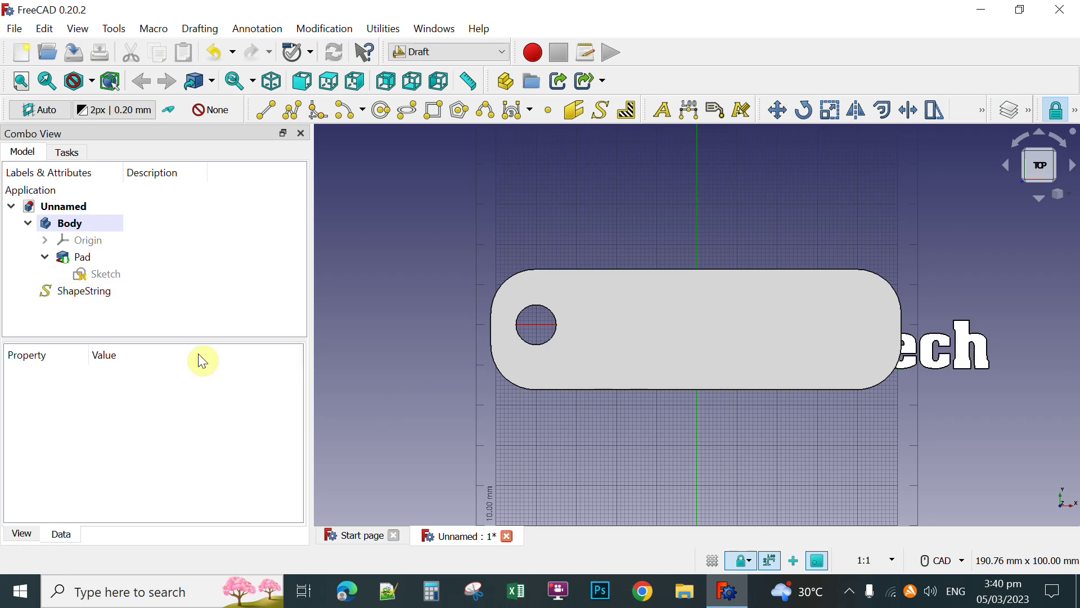
Raise the SaarTech ShapeString above the plate's top face by setting its Z position to 10 mm
click(81, 294)
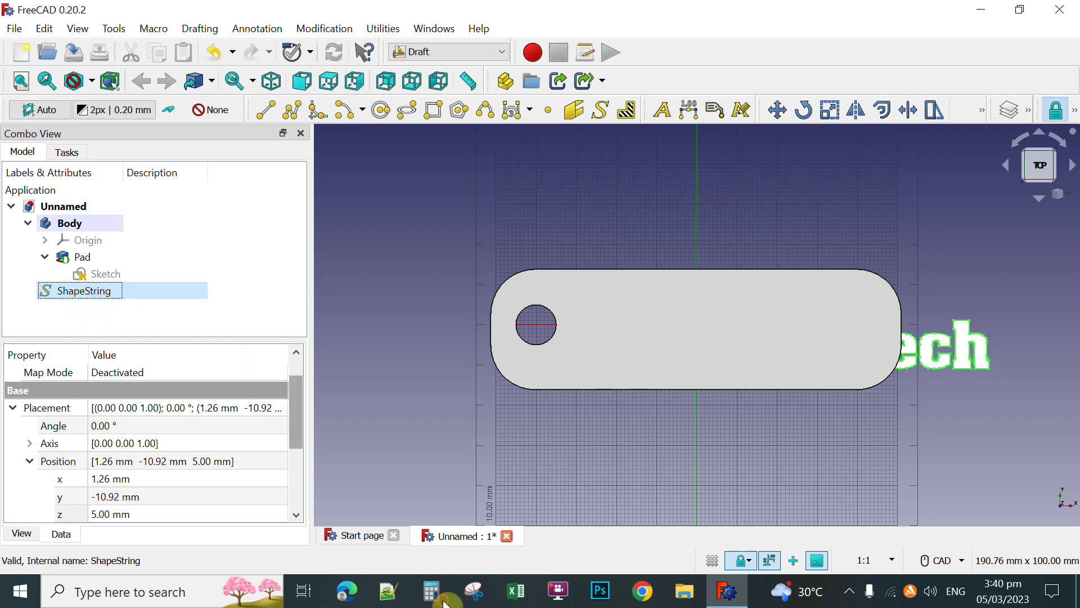
click(293, 410)
scroll(292, 413, down, 2)
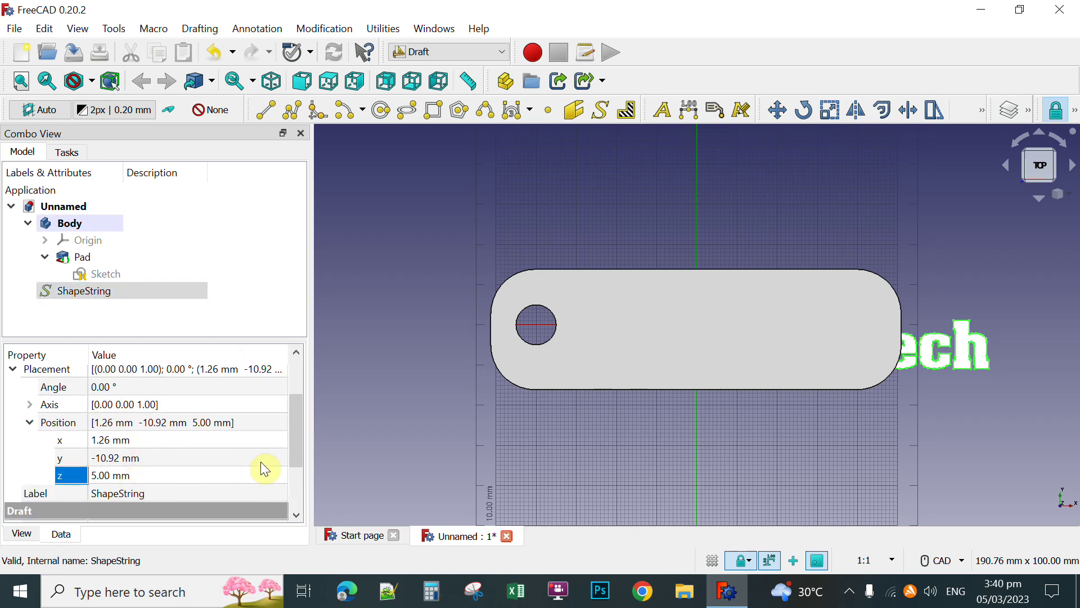
click(169, 475)
double_click(124, 476)
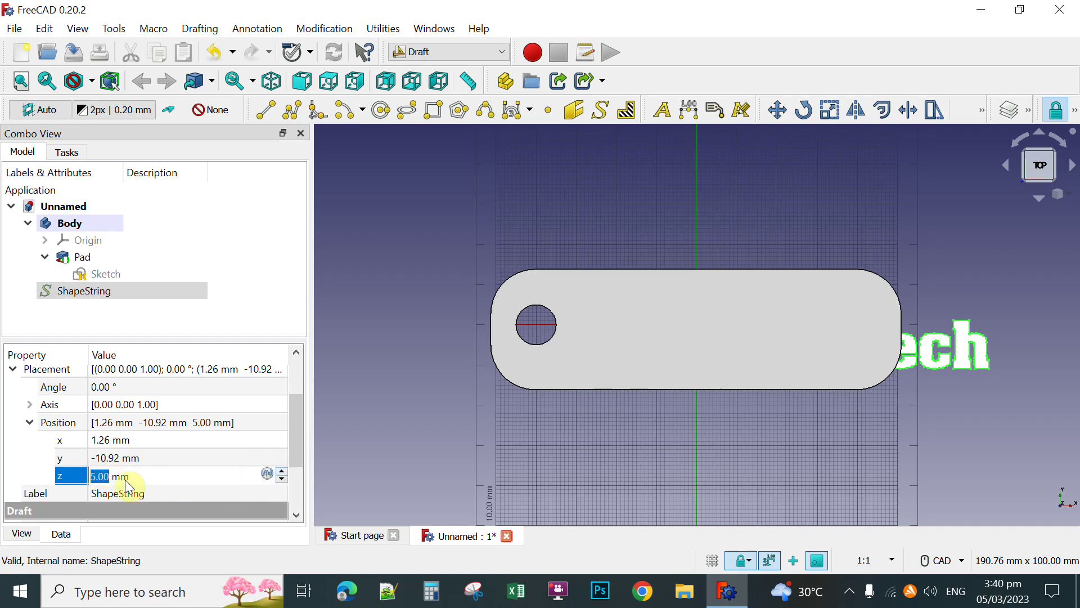
click(282, 473)
click(282, 472)
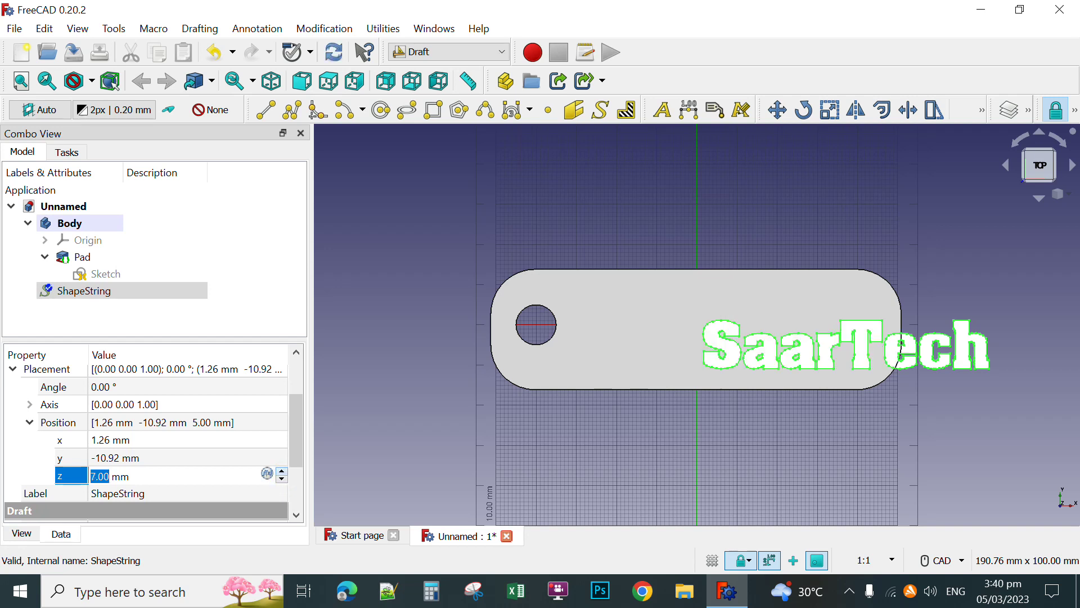
click(282, 472)
click(607, 515)
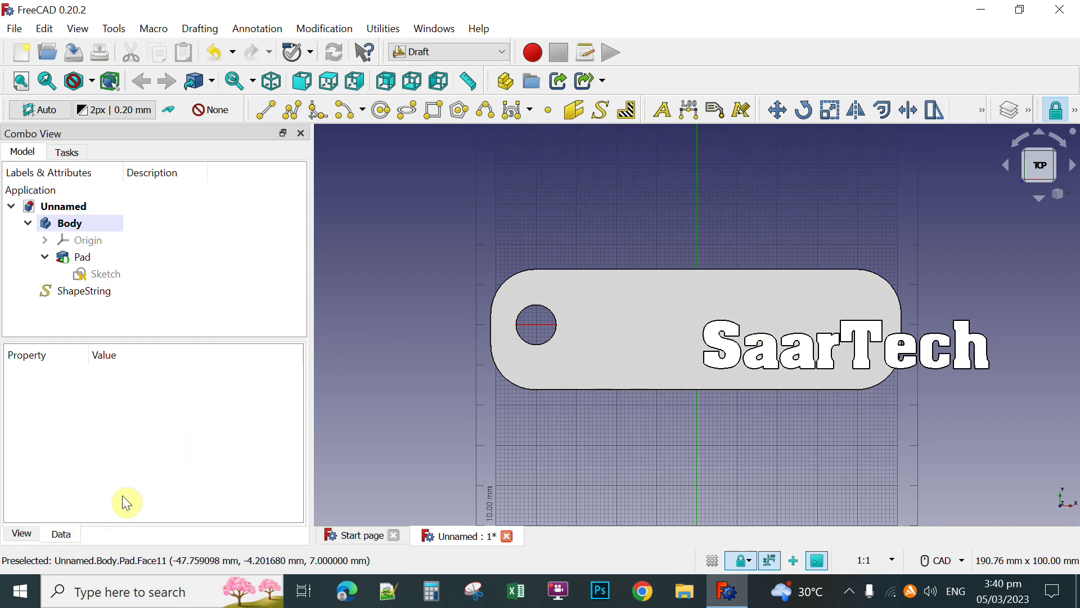
Shift the SaarTech text up across the plate by setting its Y position to -6.92 mm
click(99, 293)
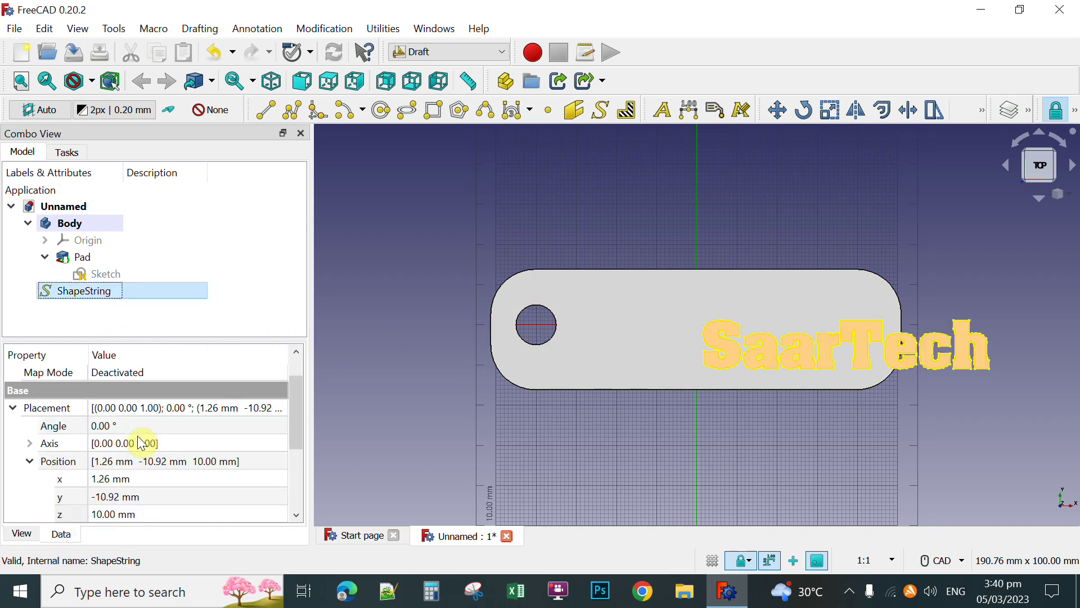
drag(299, 415, 283, 443)
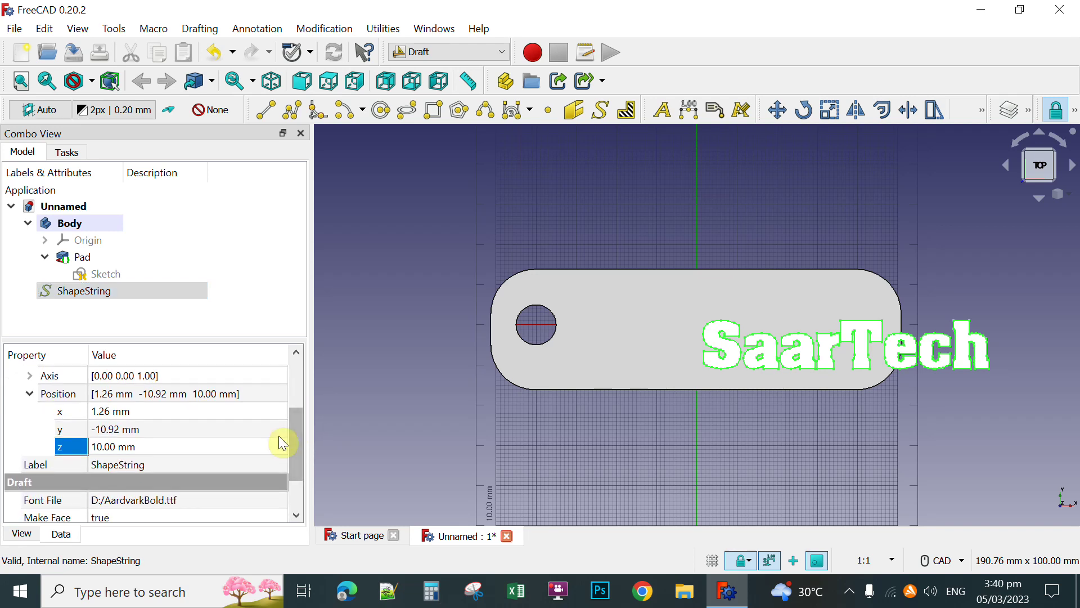
click(161, 432)
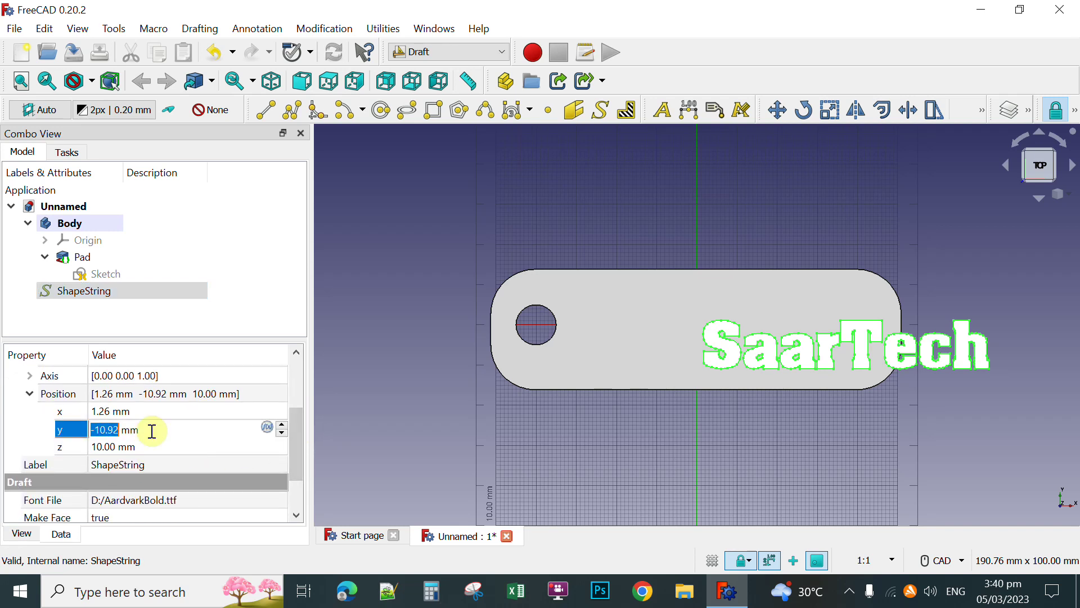
click(281, 423)
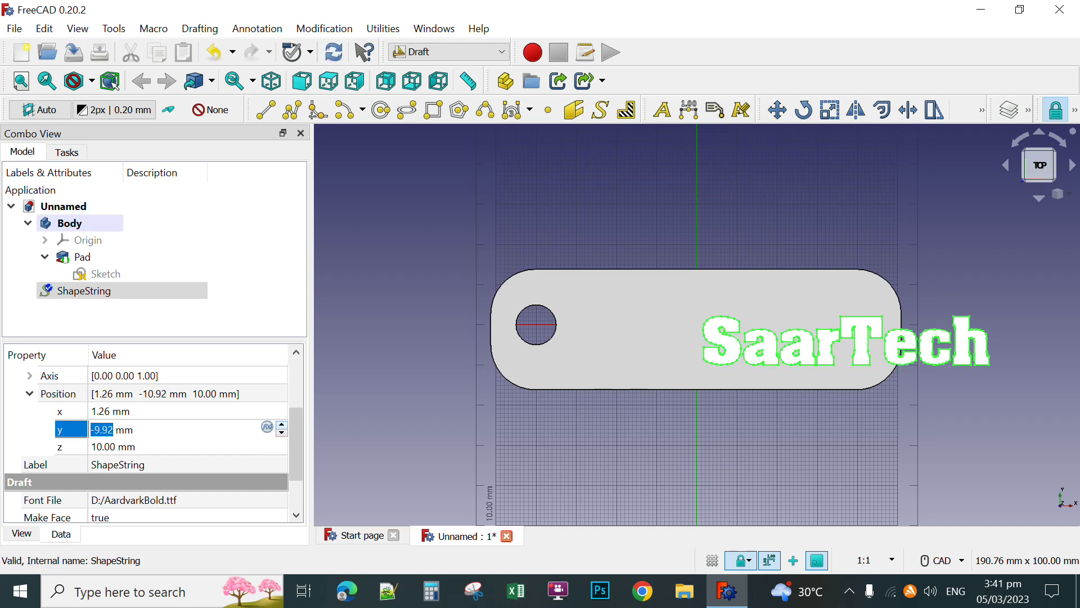
click(282, 423)
click(282, 423)
click(281, 424)
click(281, 423)
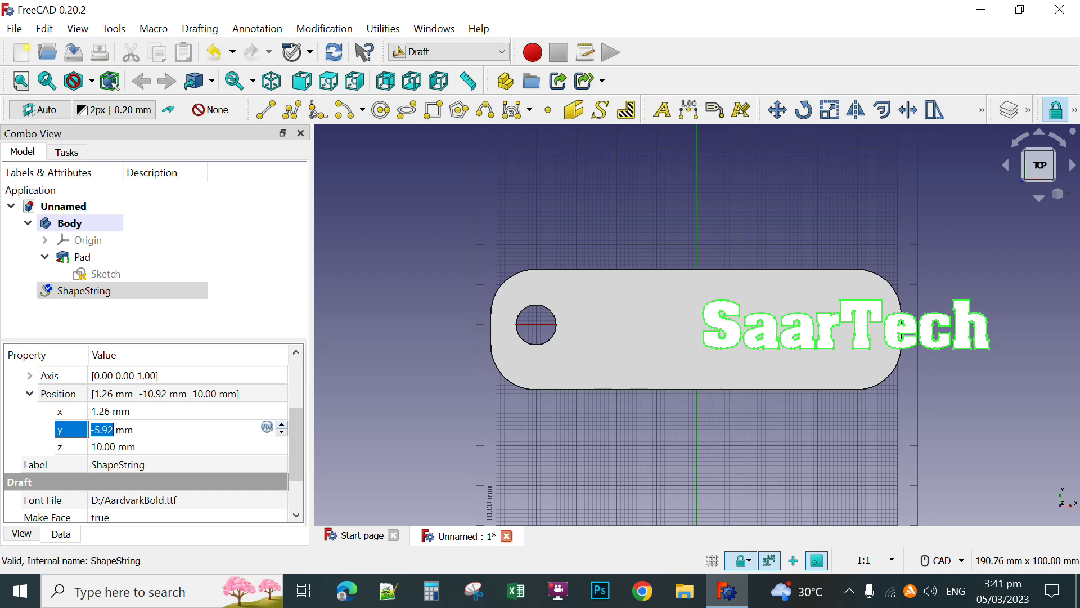
click(281, 432)
Move the SaarTech text fully onto the plate beside the hole by setting its X position to -29.74 mm
click(160, 411)
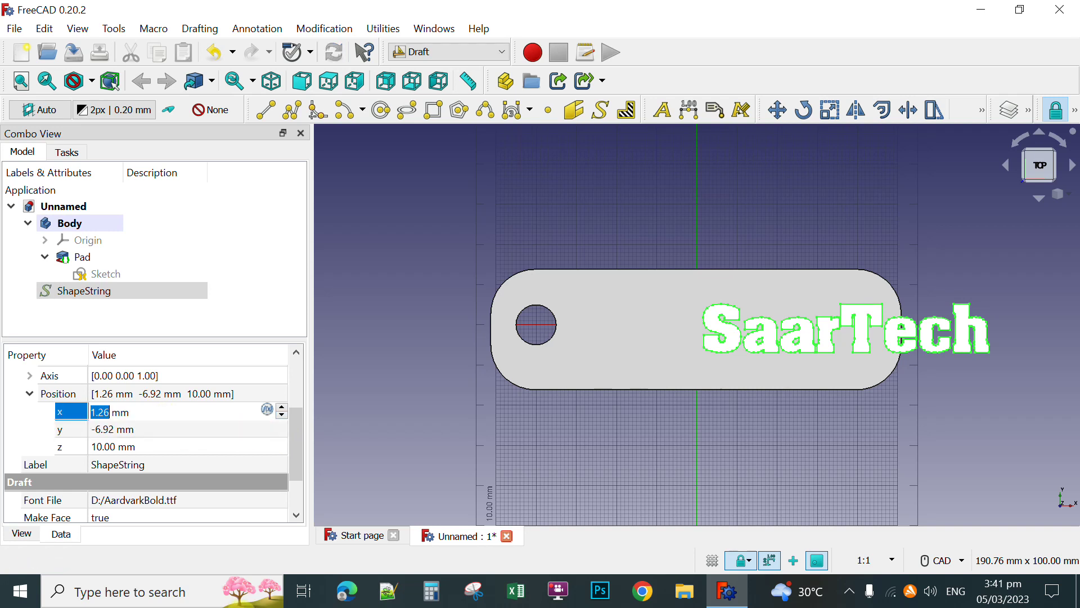
click(281, 415)
click(281, 414)
click(282, 414)
drag(281, 414, 281, 414)
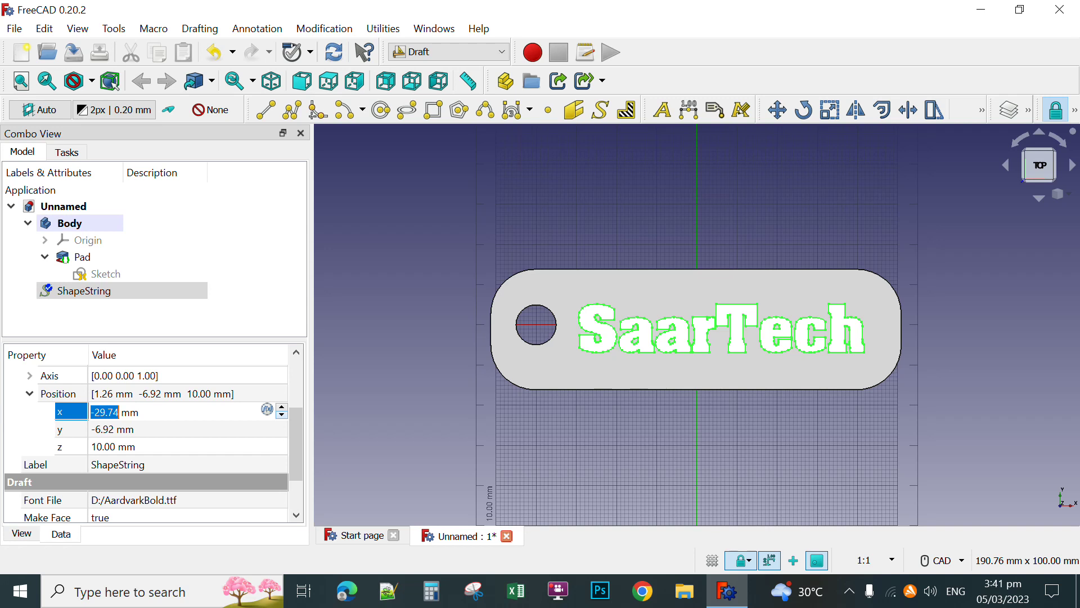
Fine-tune the text's vertical centring on the plate by setting its Y position to -5.92 mm
click(212, 431)
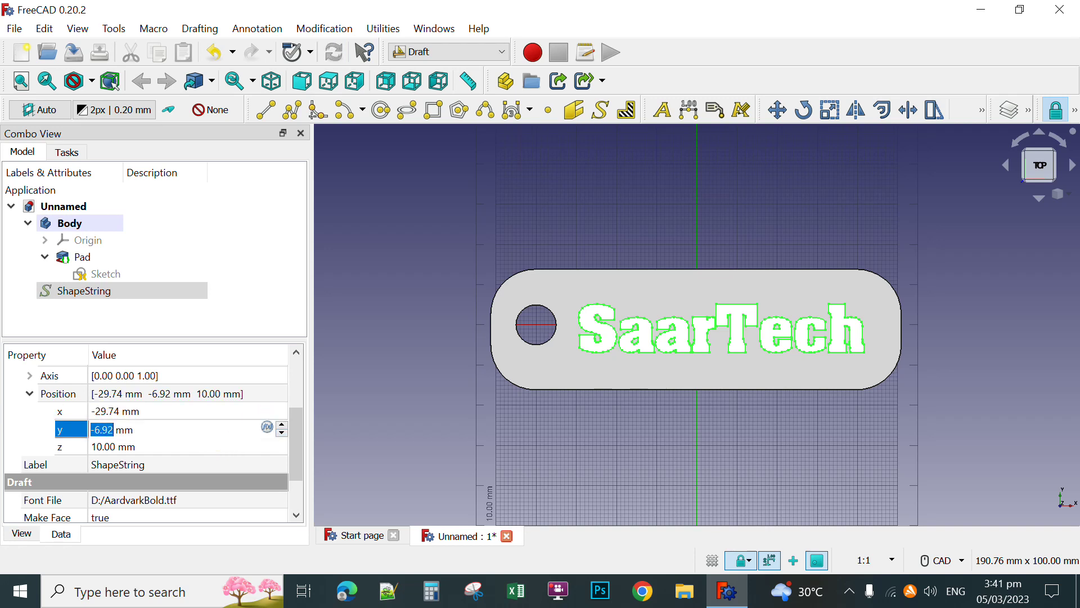
click(282, 425)
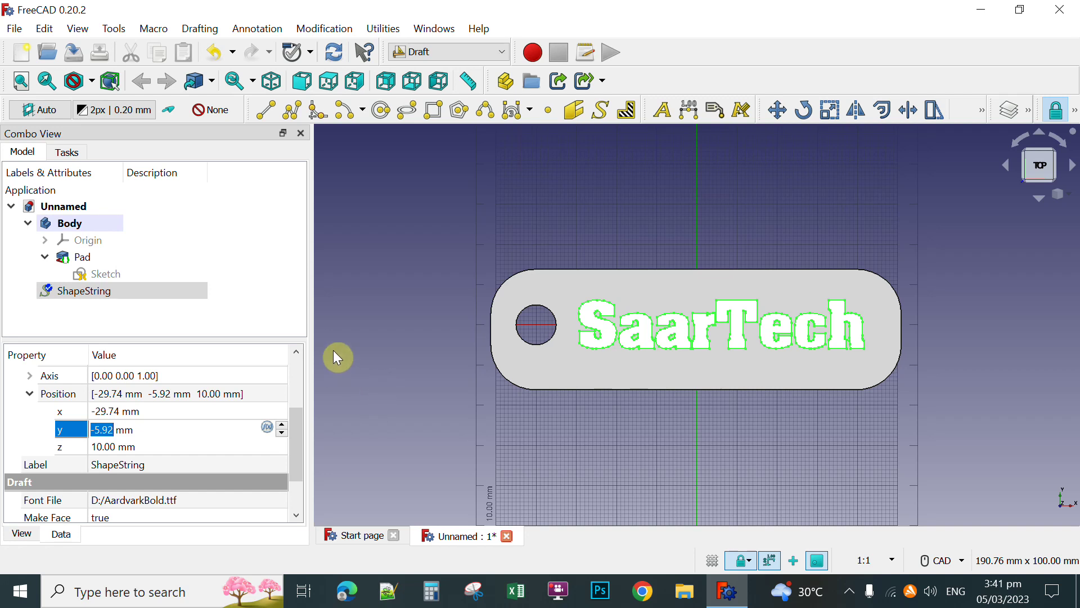
click(353, 384)
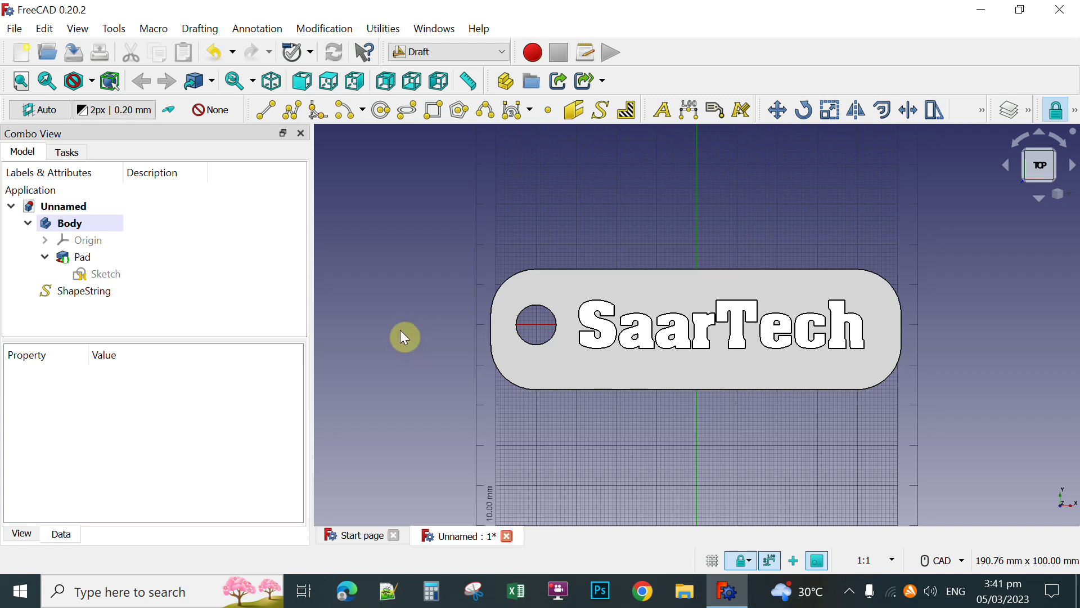
Switch to the Part workbench and extrude the SaarTech ShapeString along its normal with a length of 4 mm
click(85, 292)
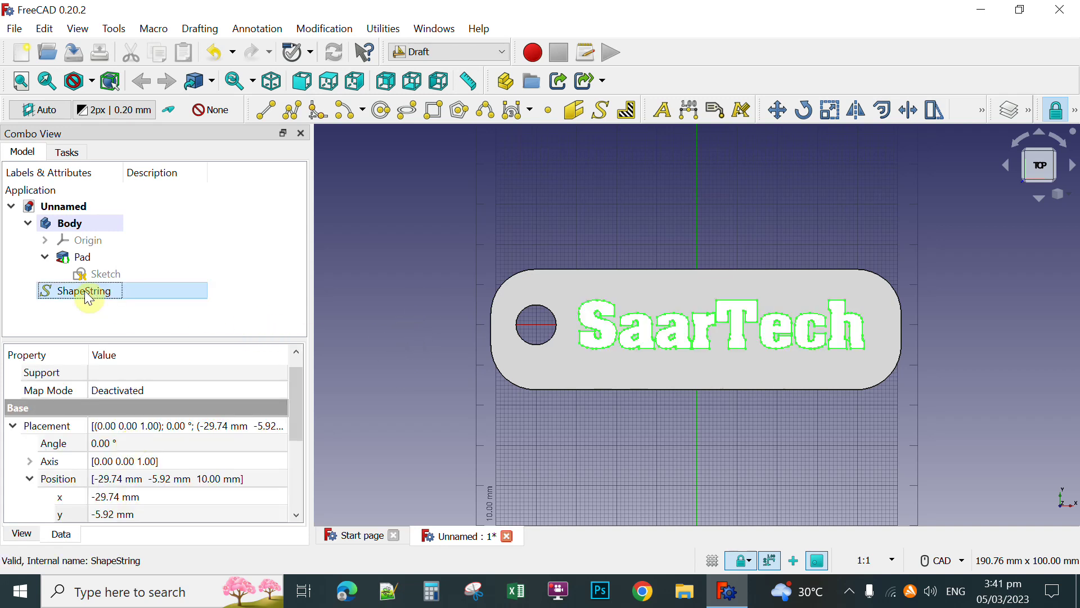
click(501, 50)
key(p)
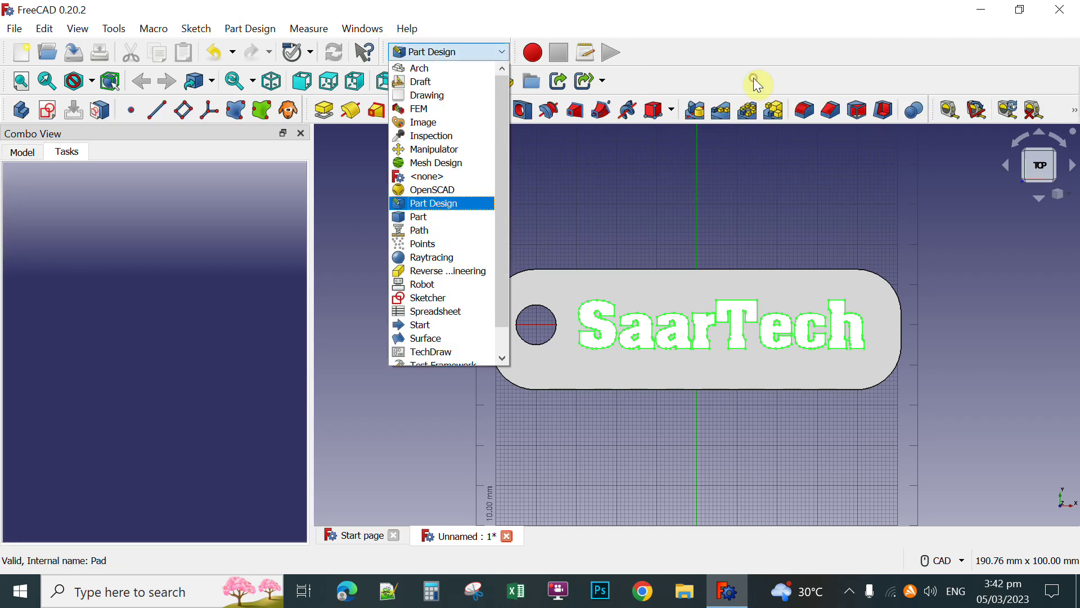
click(418, 218)
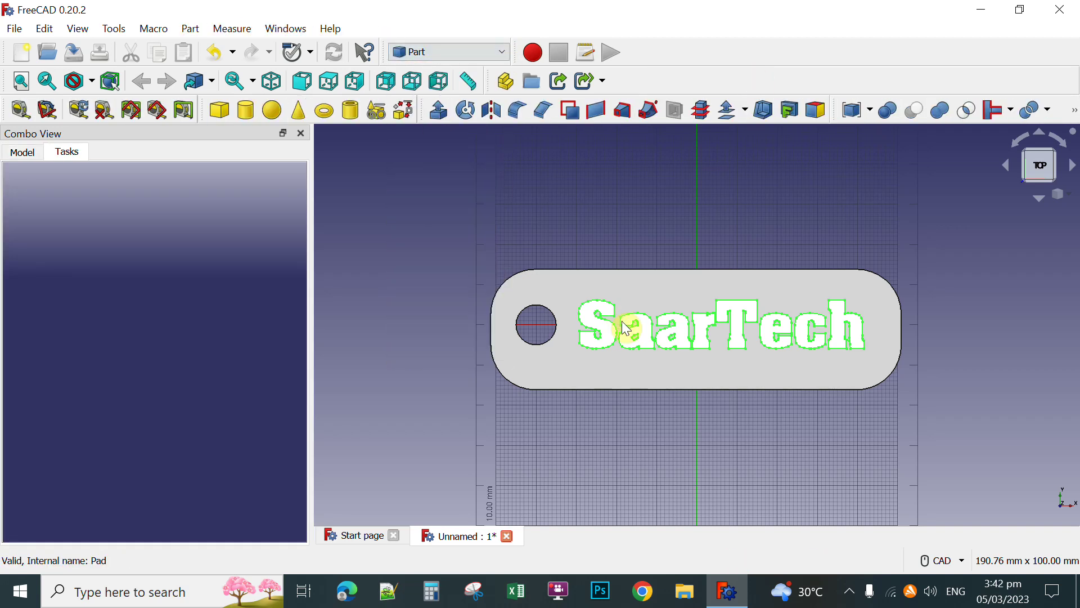
click(441, 111)
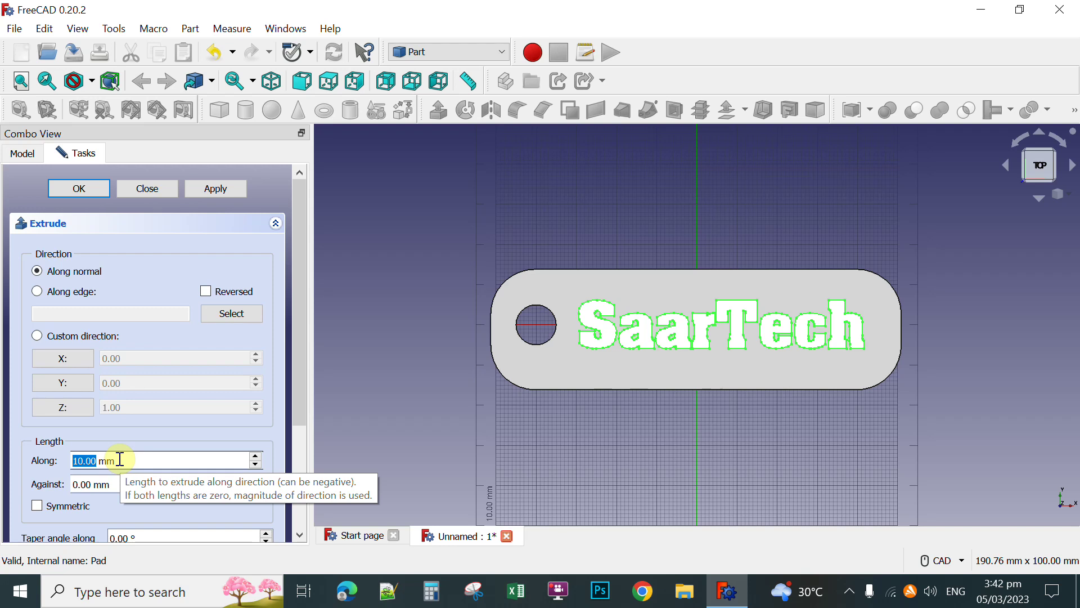
text(4)
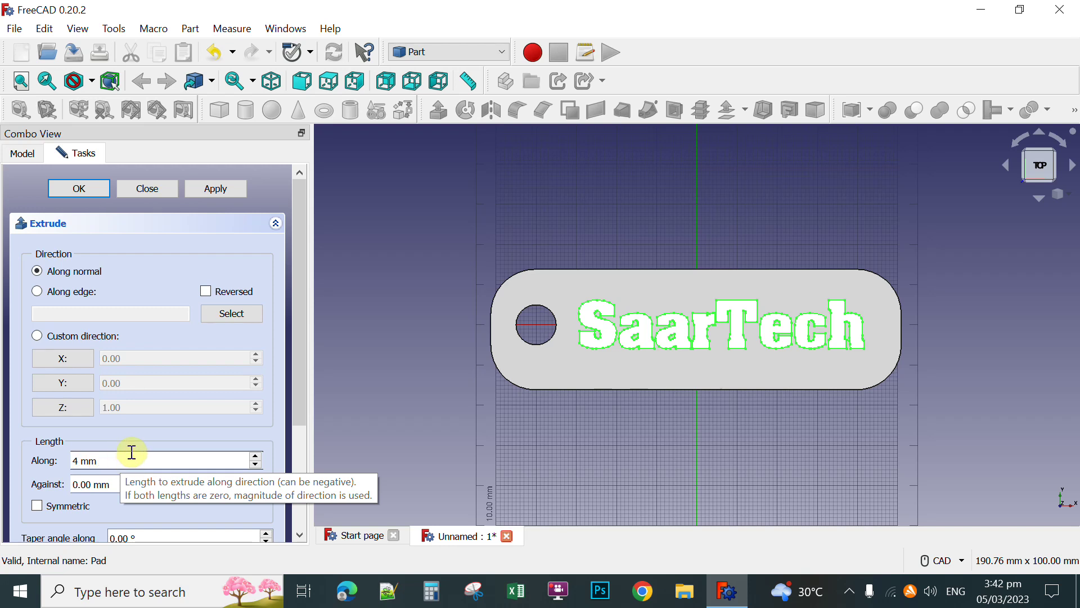